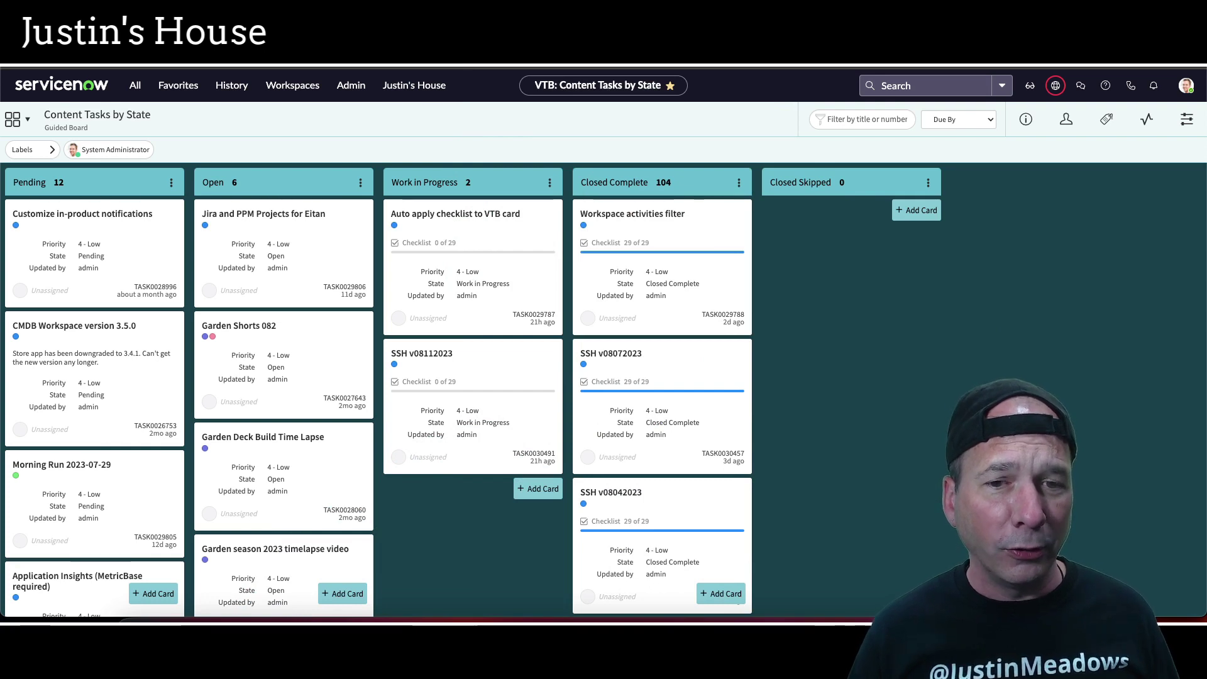
# Step: Open the Auto apply checklist to VTB card task and review its 29-item checklist and options menu
pyautogui.click(450, 275)
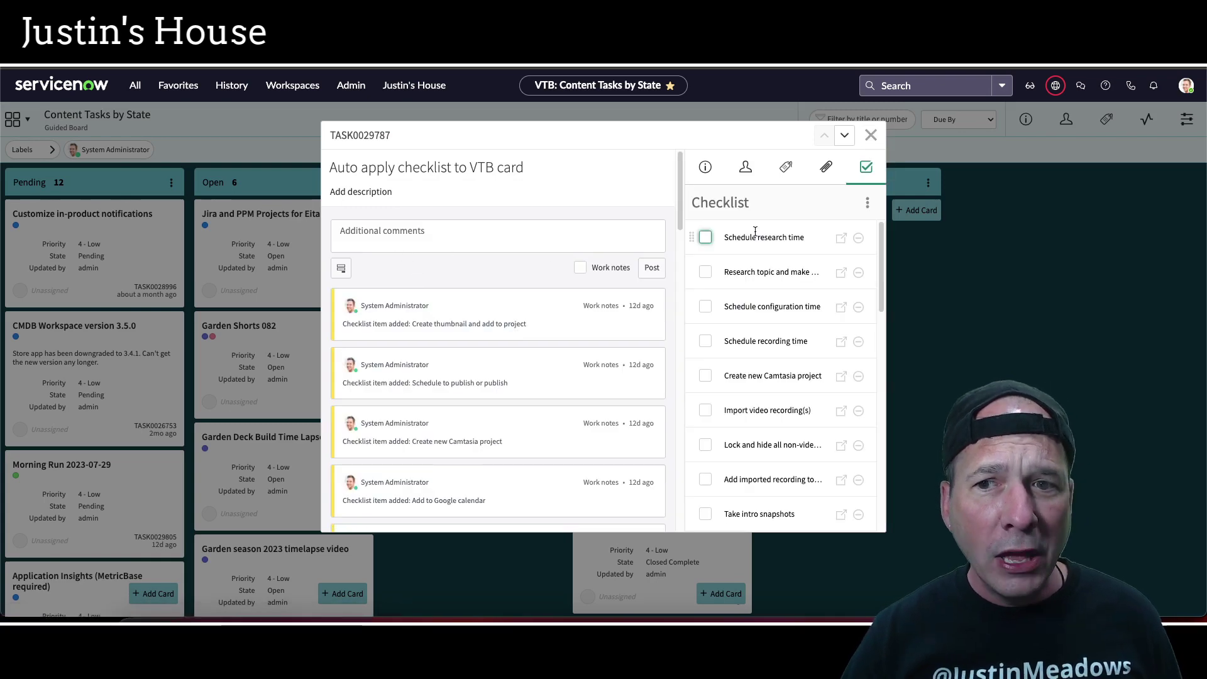
pyautogui.click(870, 134)
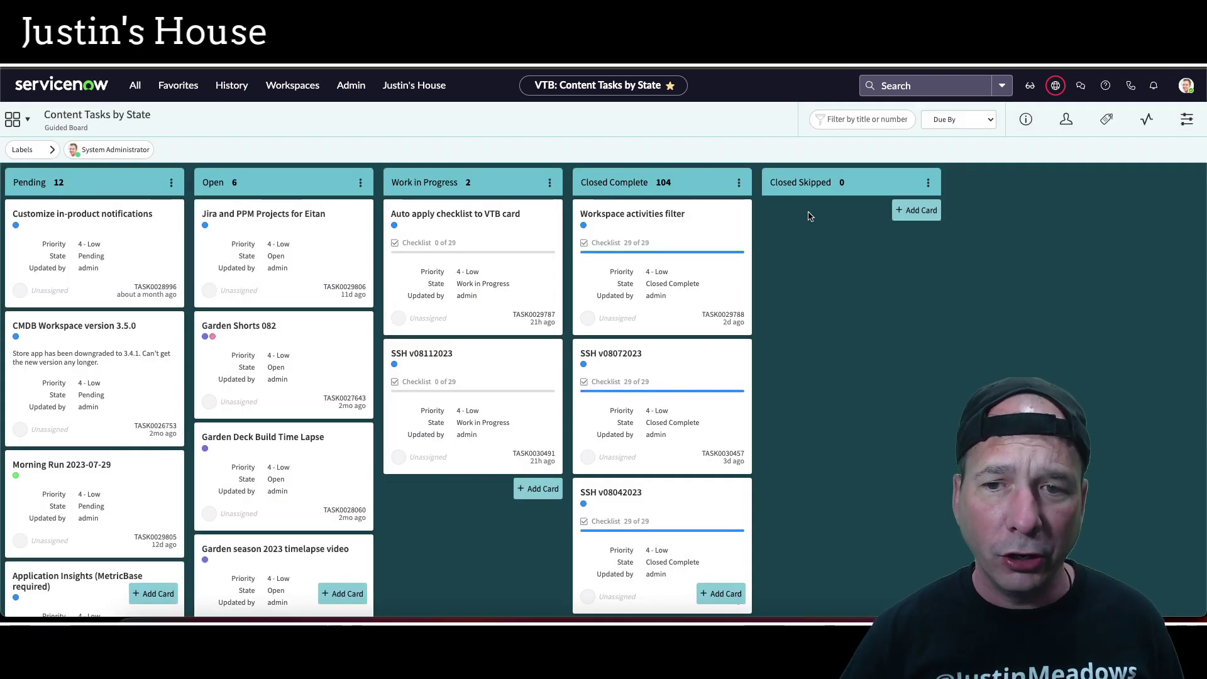
pyautogui.click(467, 294)
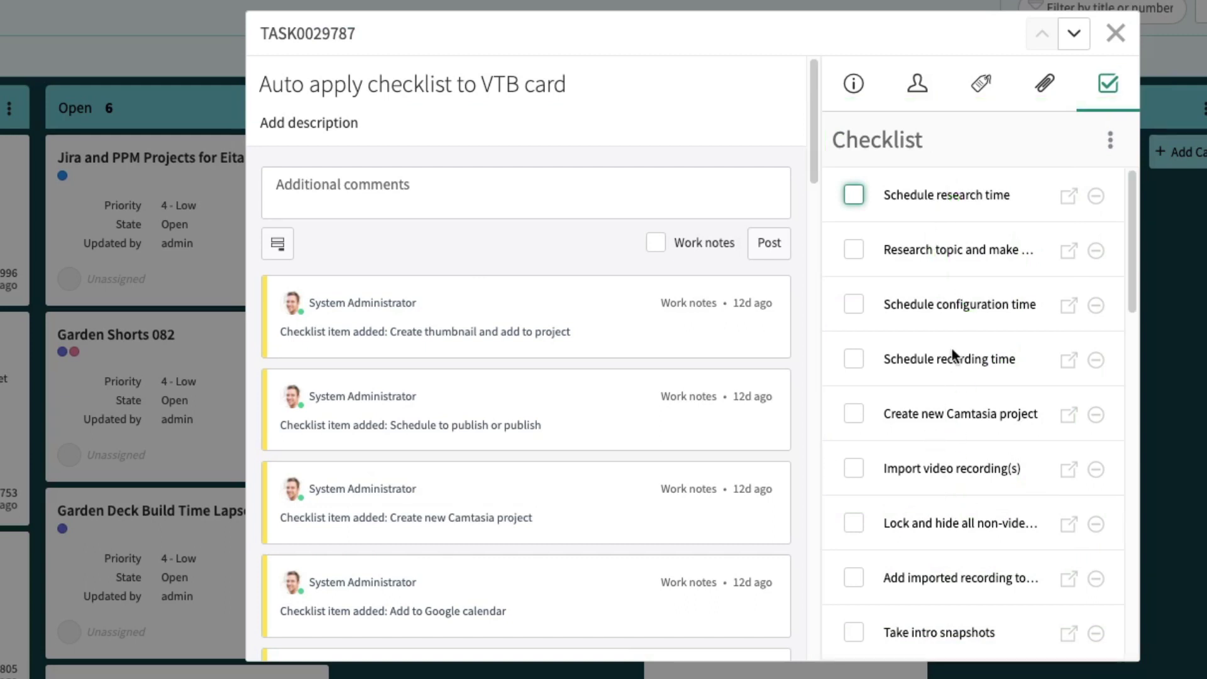
pyautogui.scroll(-15, 959, 327)
pyautogui.scroll(-2, 958, 339)
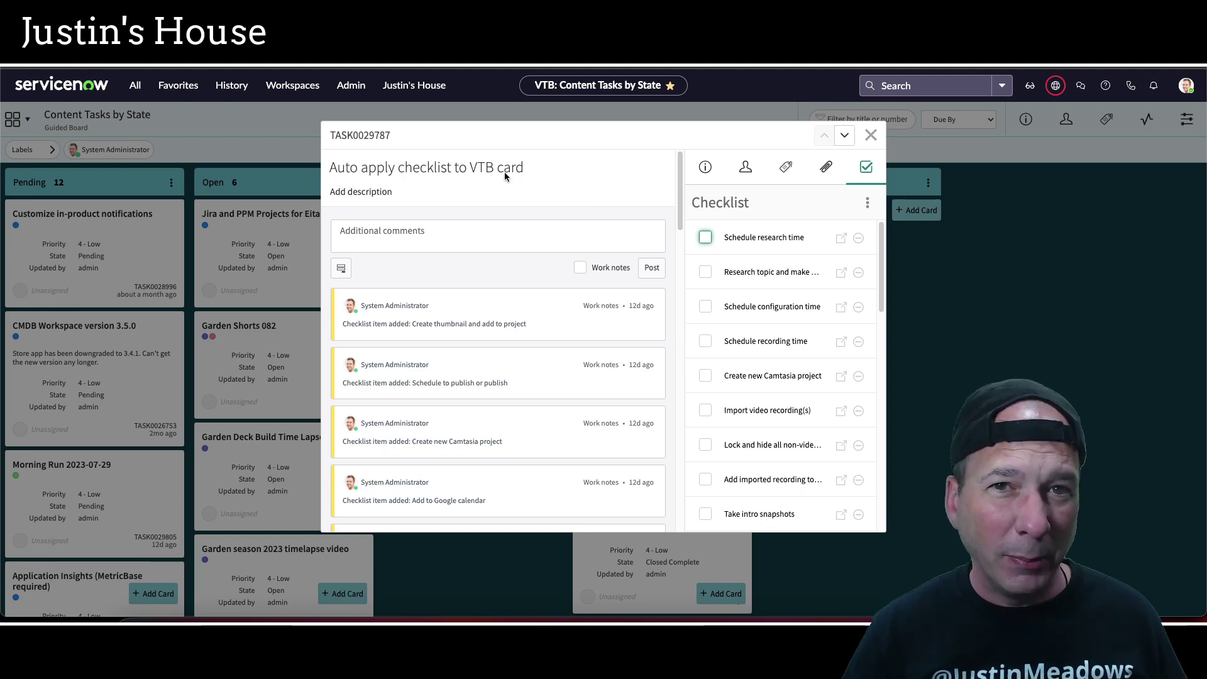
pyautogui.click(868, 205)
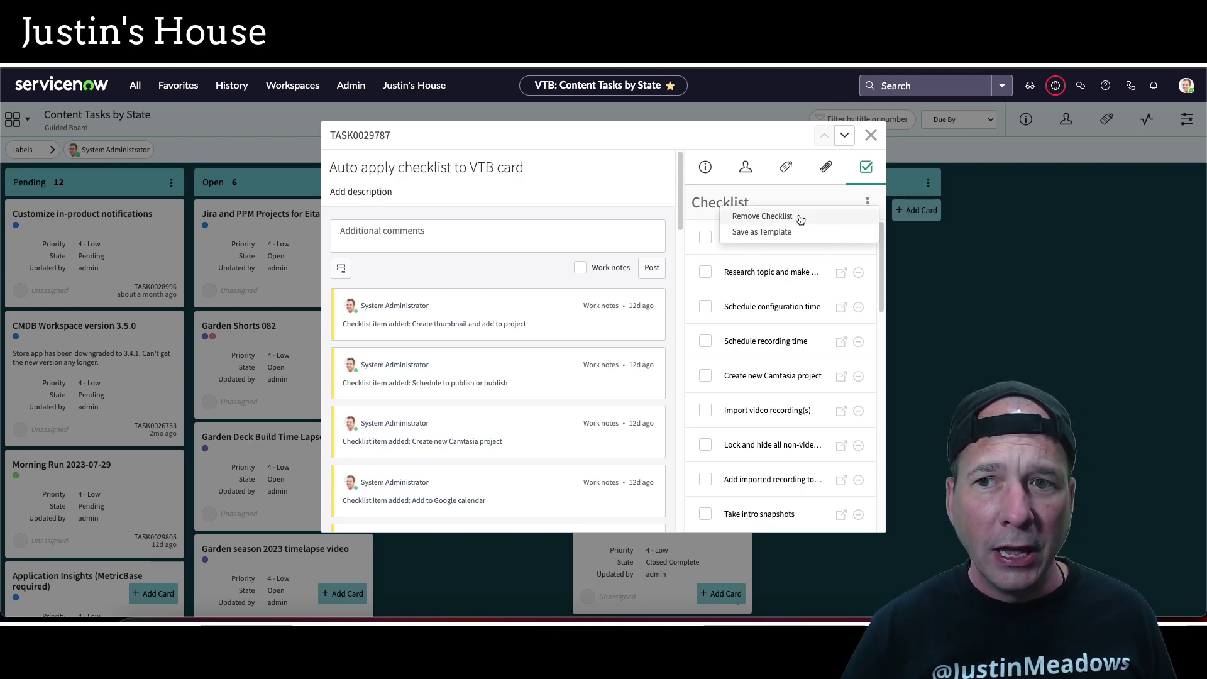
pyautogui.click(871, 135)
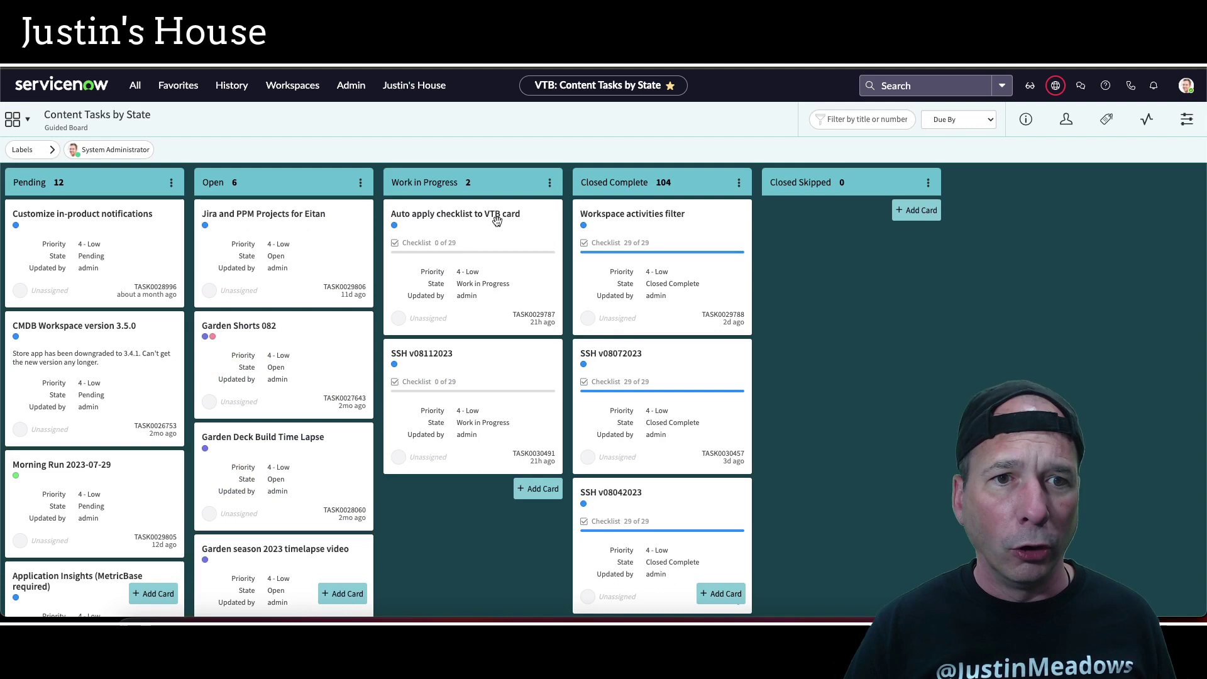
pyautogui.click(275, 274)
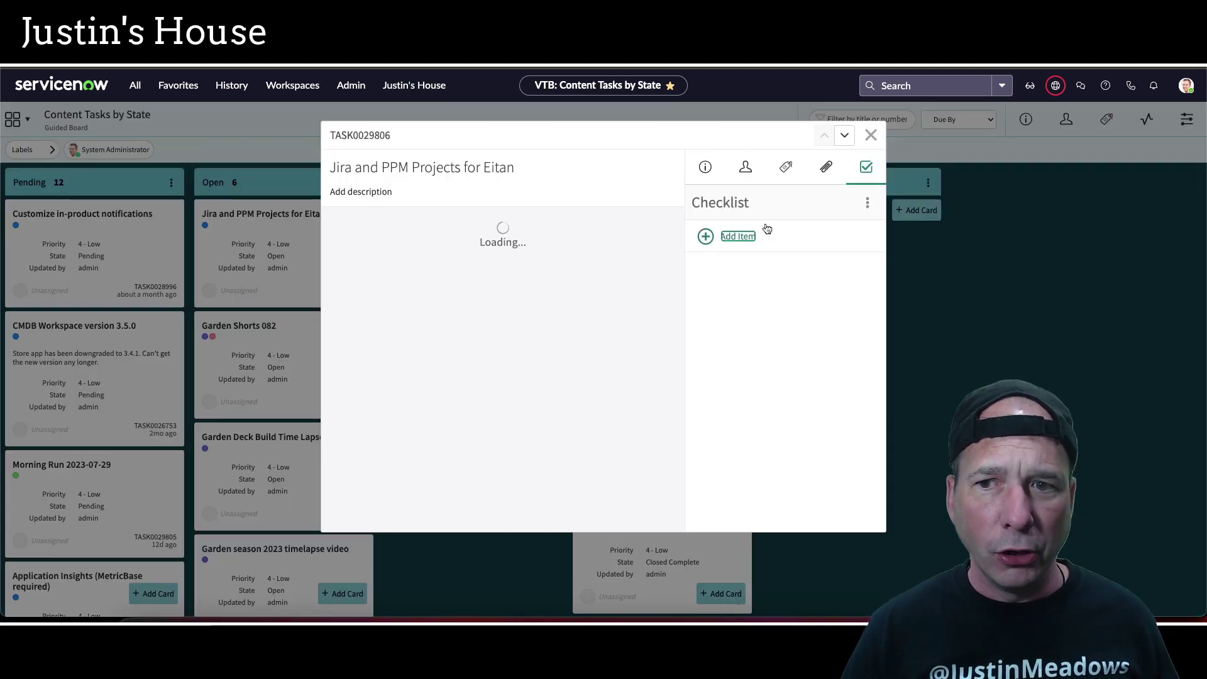
pyautogui.click(867, 207)
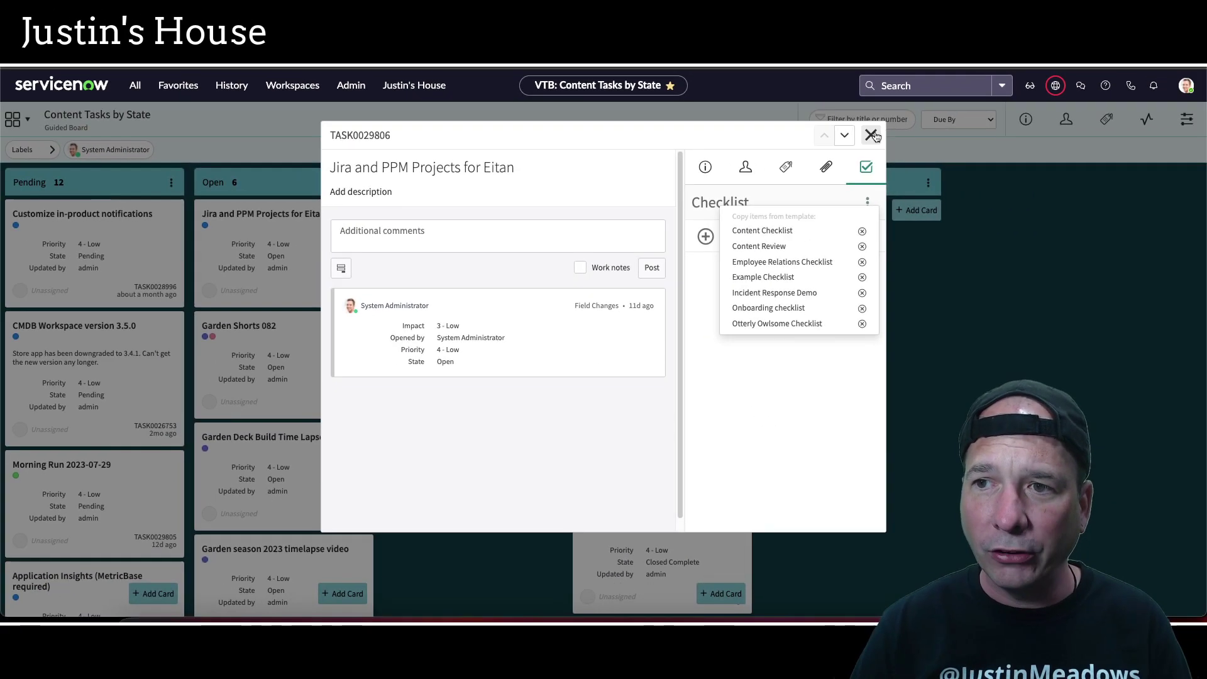
pyautogui.click(1163, 52)
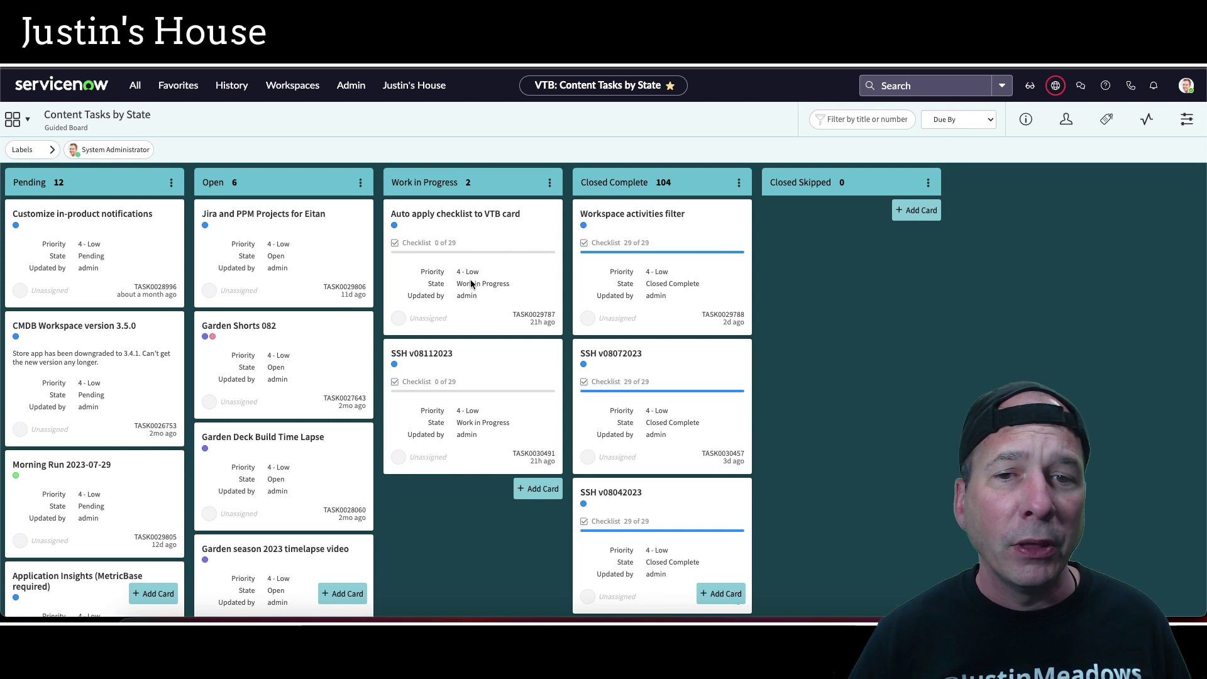
# Step: Add a new content task card with short description 'Demo for YouTube'
pyautogui.click(525, 490)
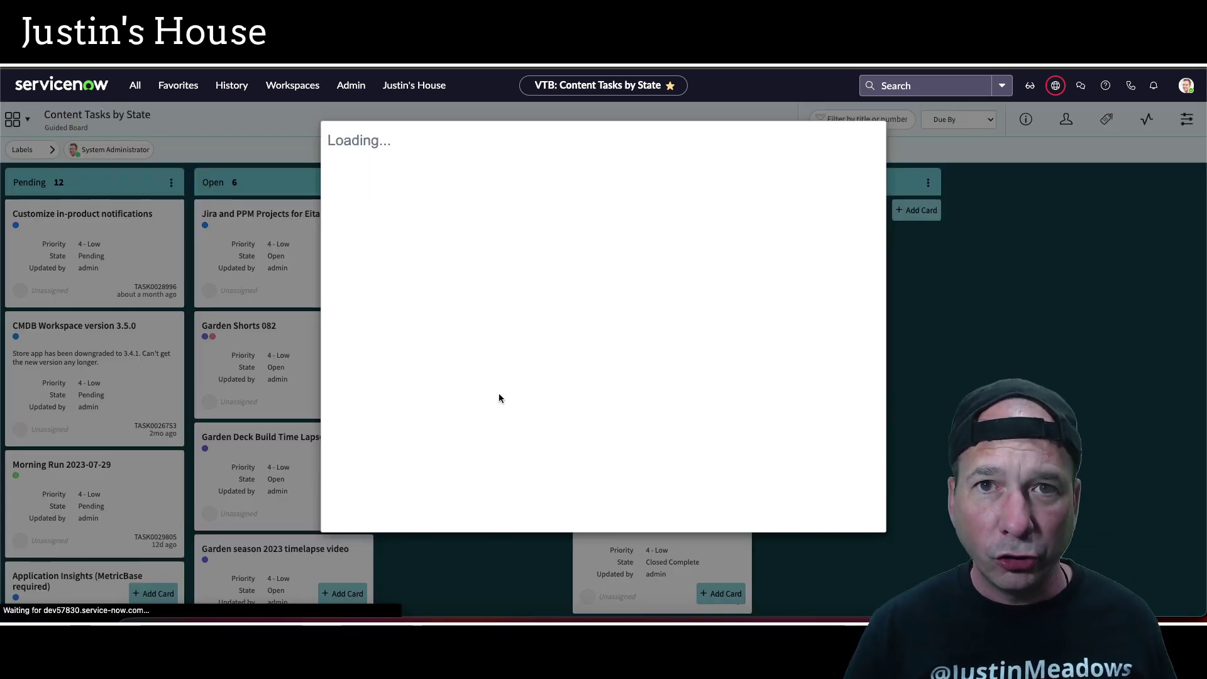
pyautogui.click(445, 278)
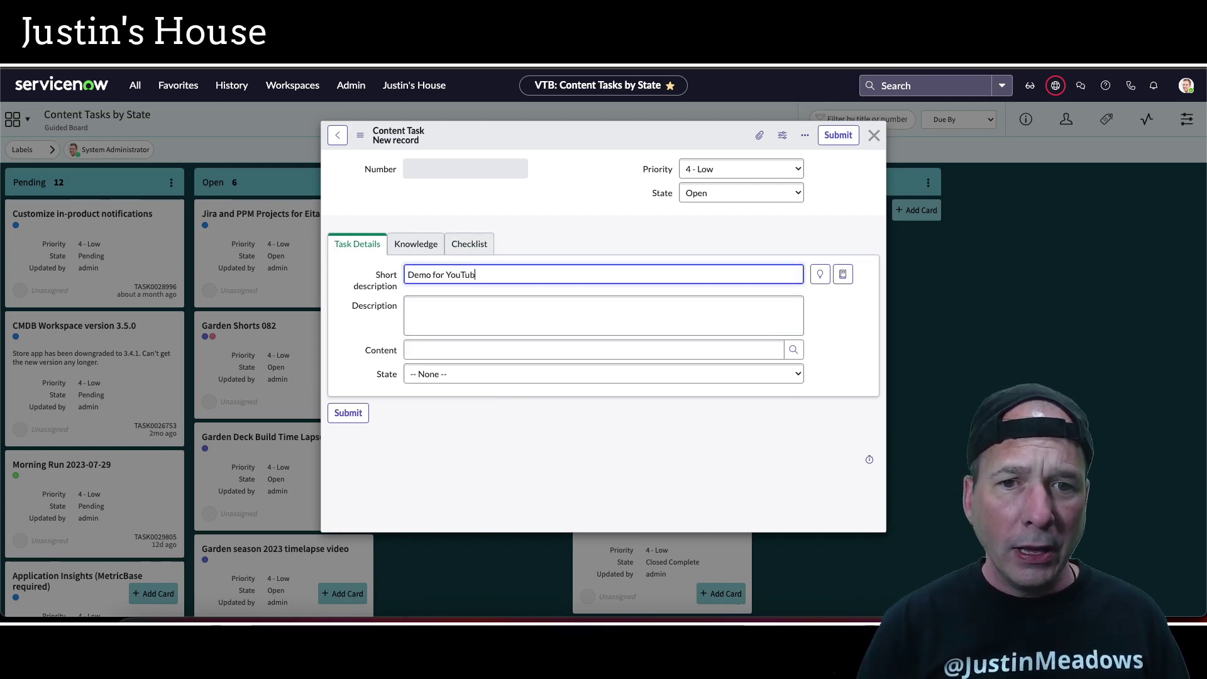
pyautogui.click(347, 412)
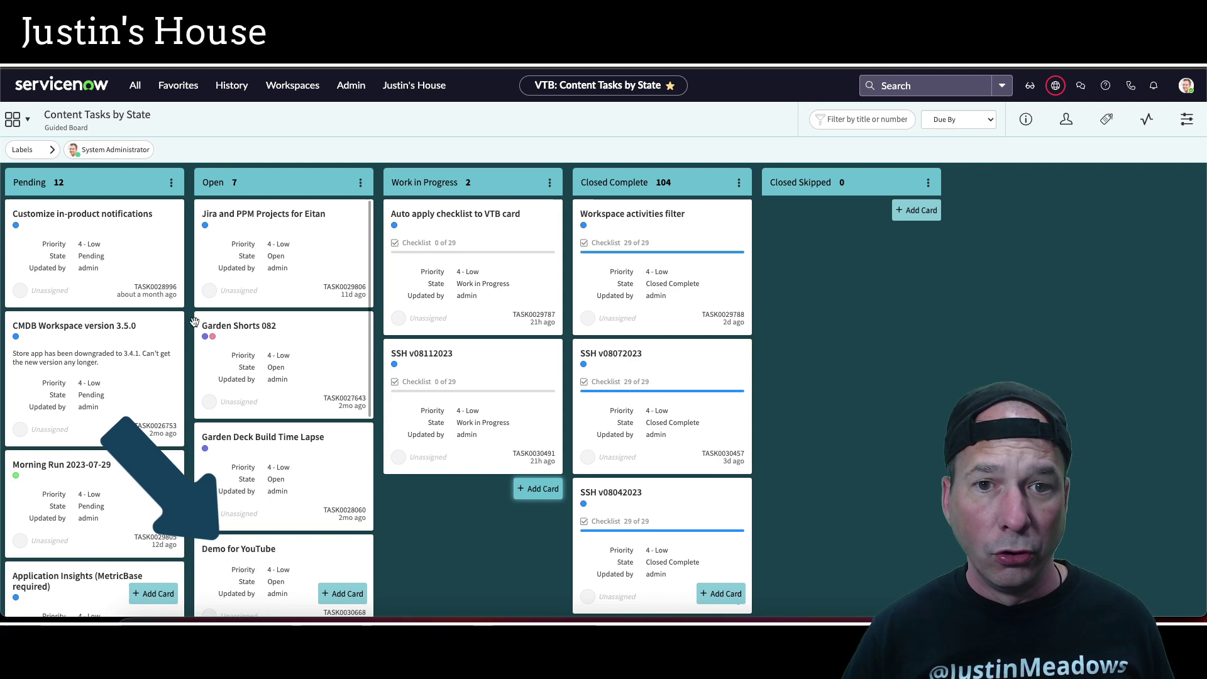
# Step: Move the Demo for YouTube card to Work in Progress and confirm its 29-item checklist
pyautogui.scroll(-10, 131, 382)
pyautogui.scroll(10, 130, 382)
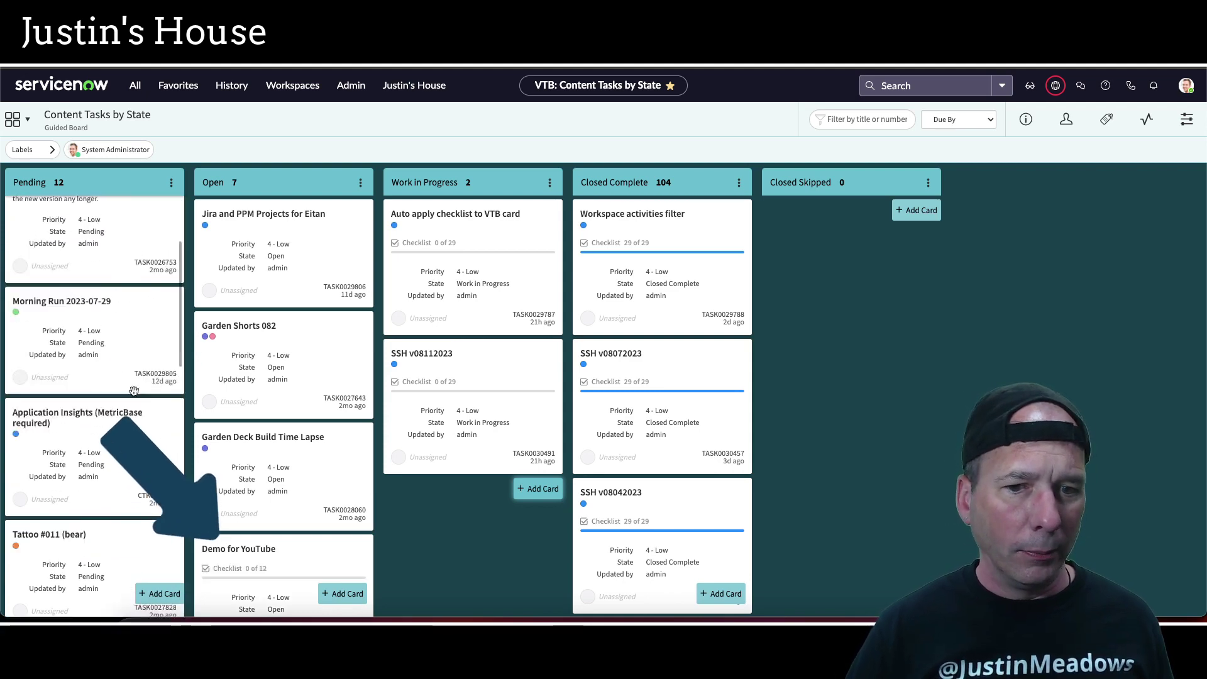
pyautogui.scroll(-3, 313, 331)
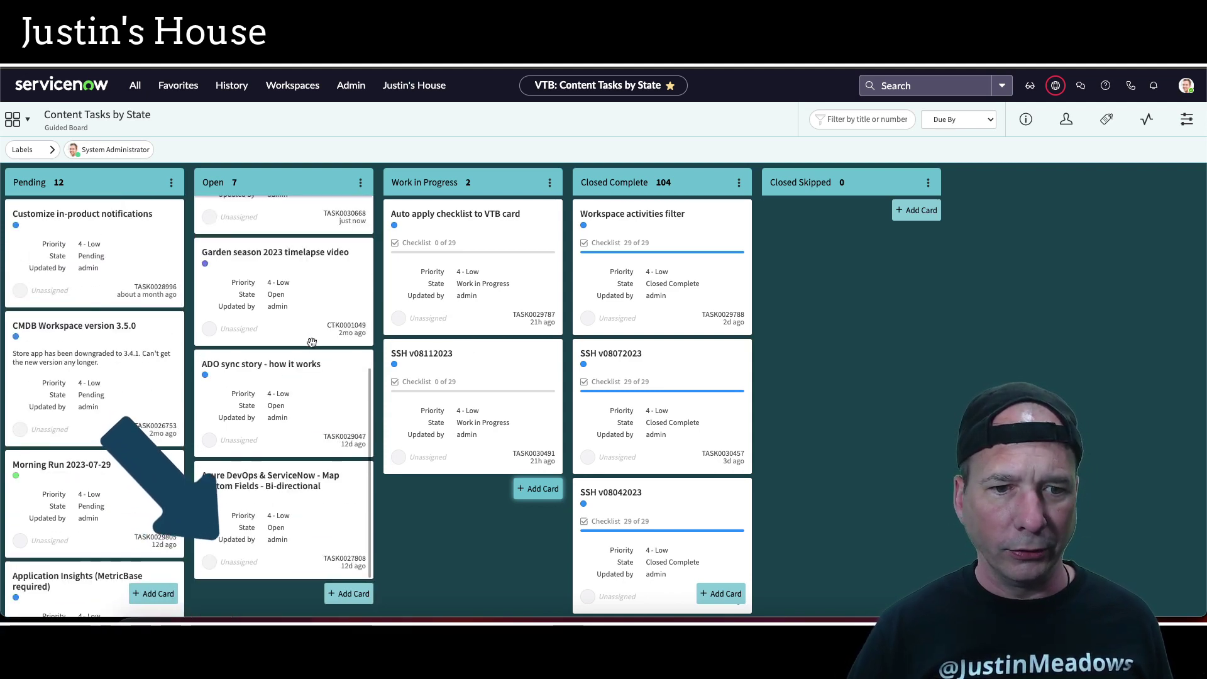
pyautogui.scroll(3, 306, 372)
pyautogui.scroll(-3, 125, 378)
pyautogui.scroll(-8, 126, 378)
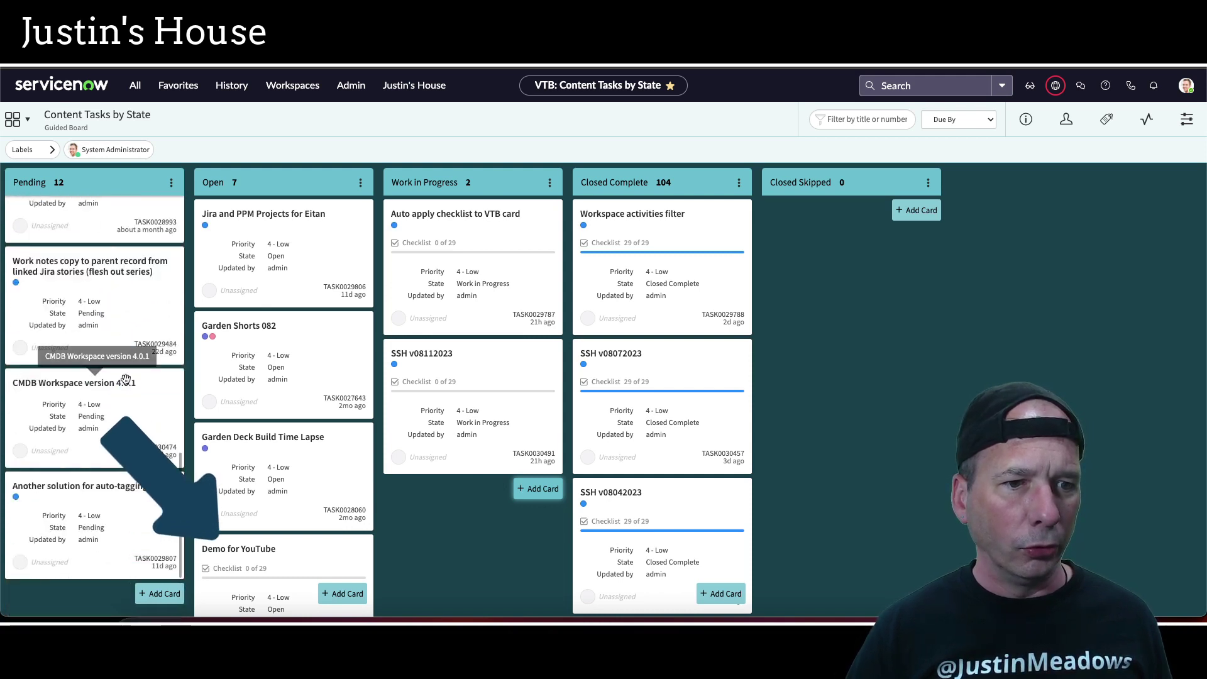
pyautogui.scroll(10, 126, 380)
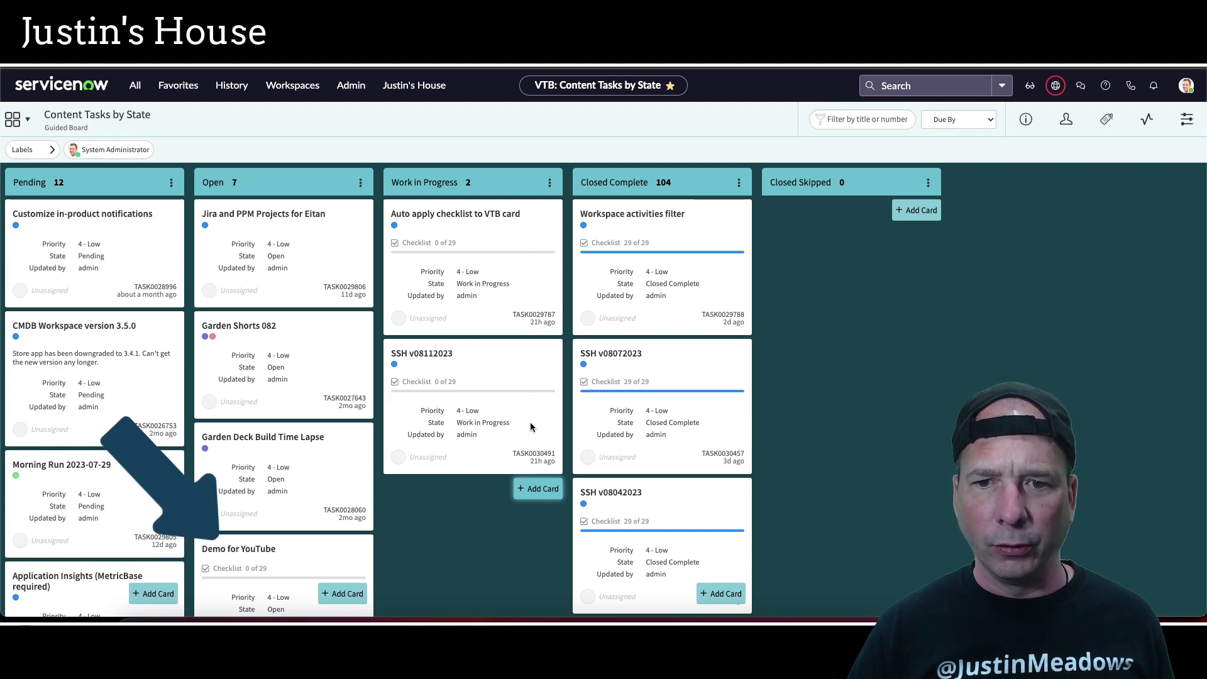
pyautogui.scroll(-10, 654, 428)
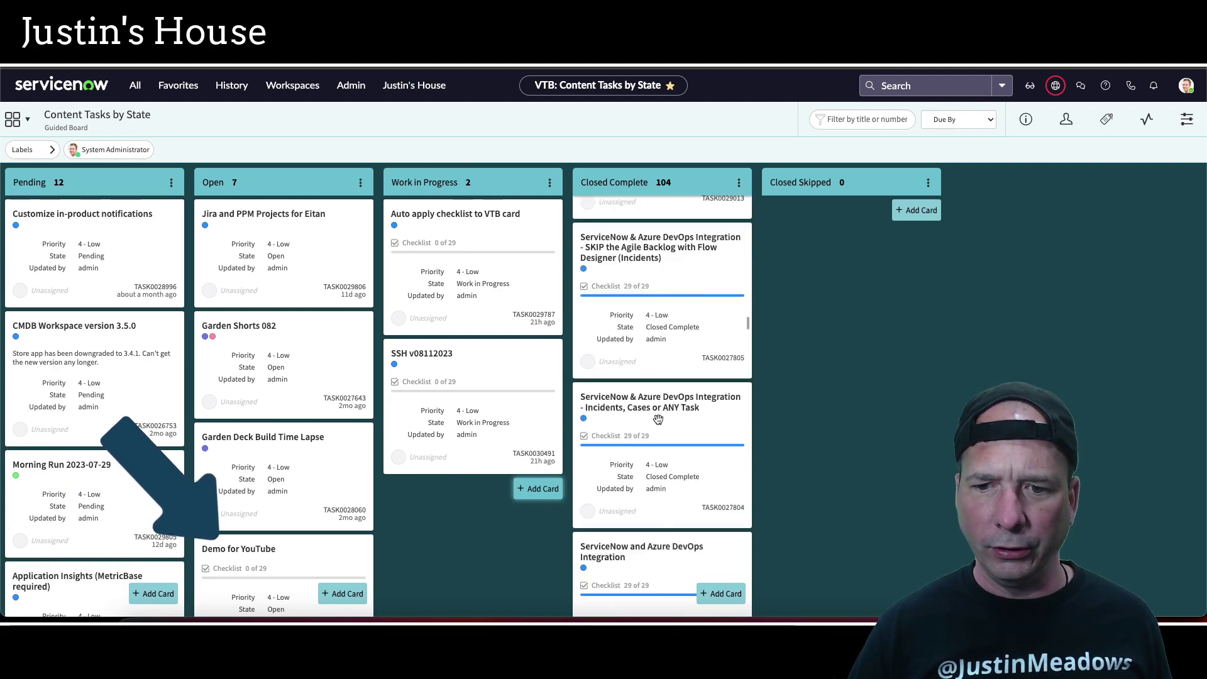
pyautogui.scroll(10, 659, 423)
pyautogui.scroll(-8, 339, 432)
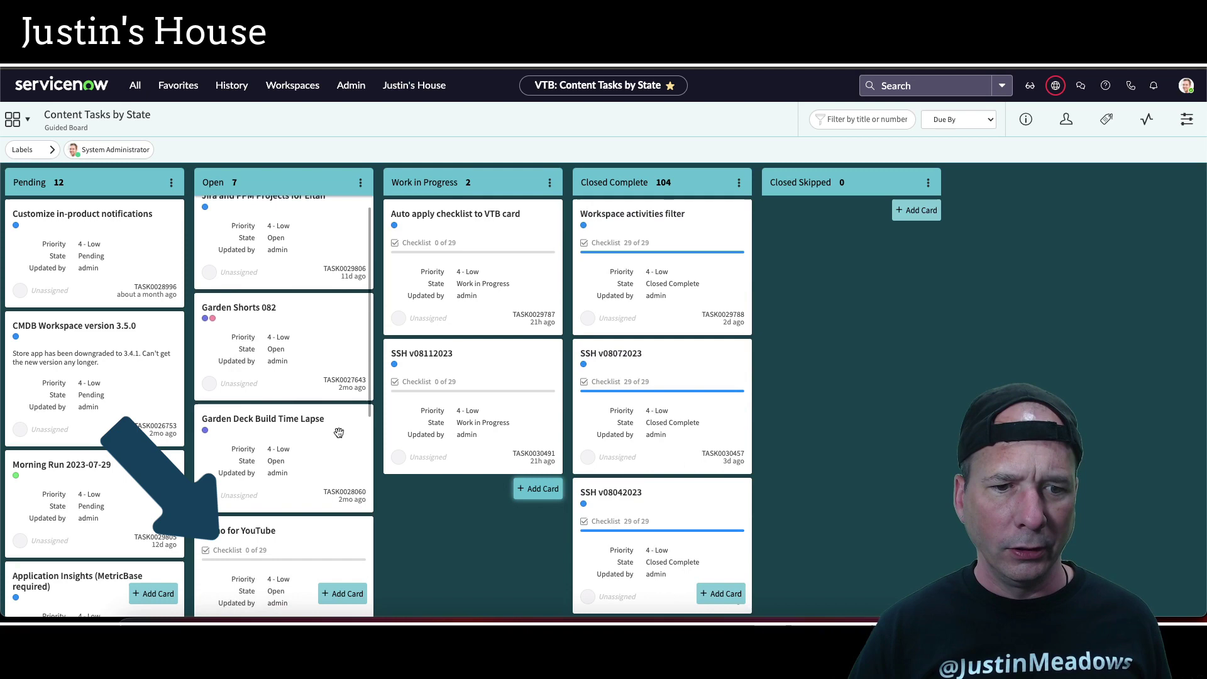
pyautogui.scroll(4, 338, 432)
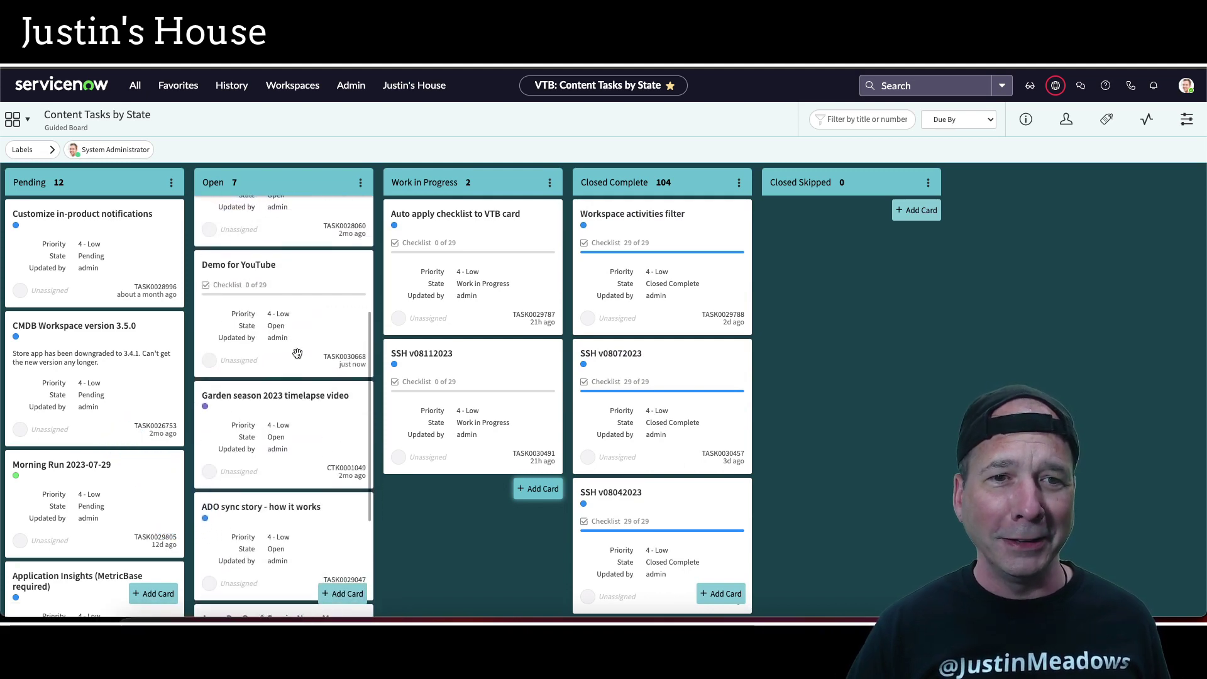
pyautogui.moveTo(278, 275); pyautogui.dragTo(459, 217)
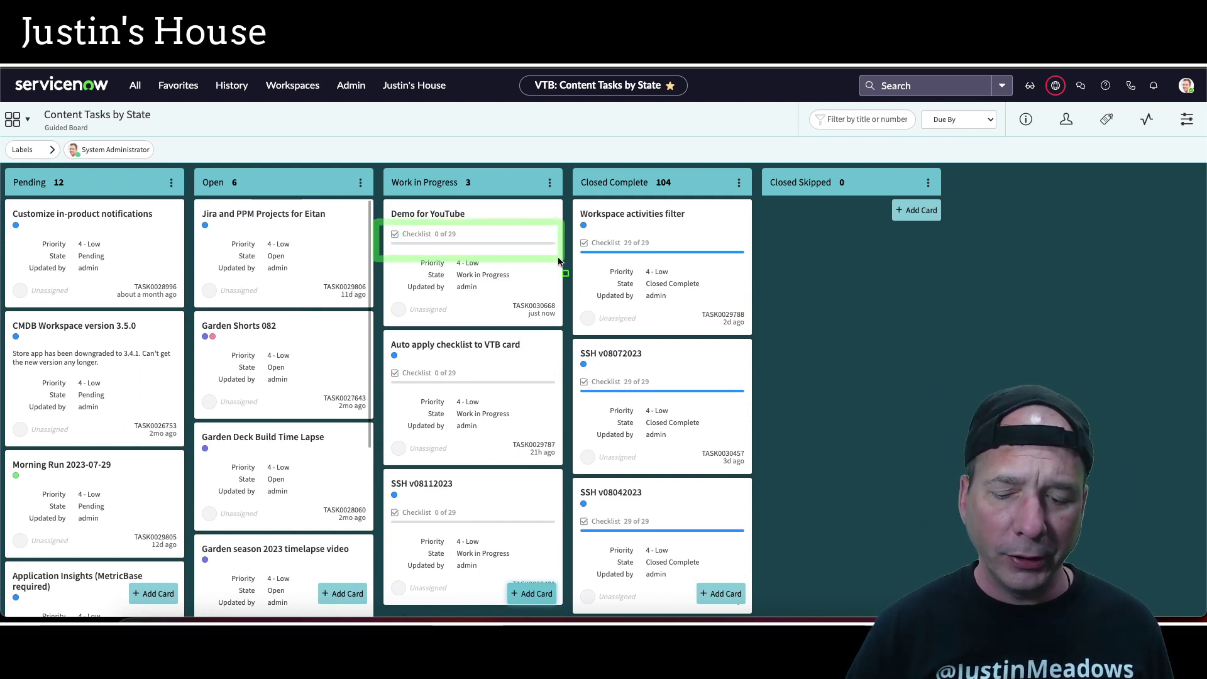
pyautogui.click(466, 265)
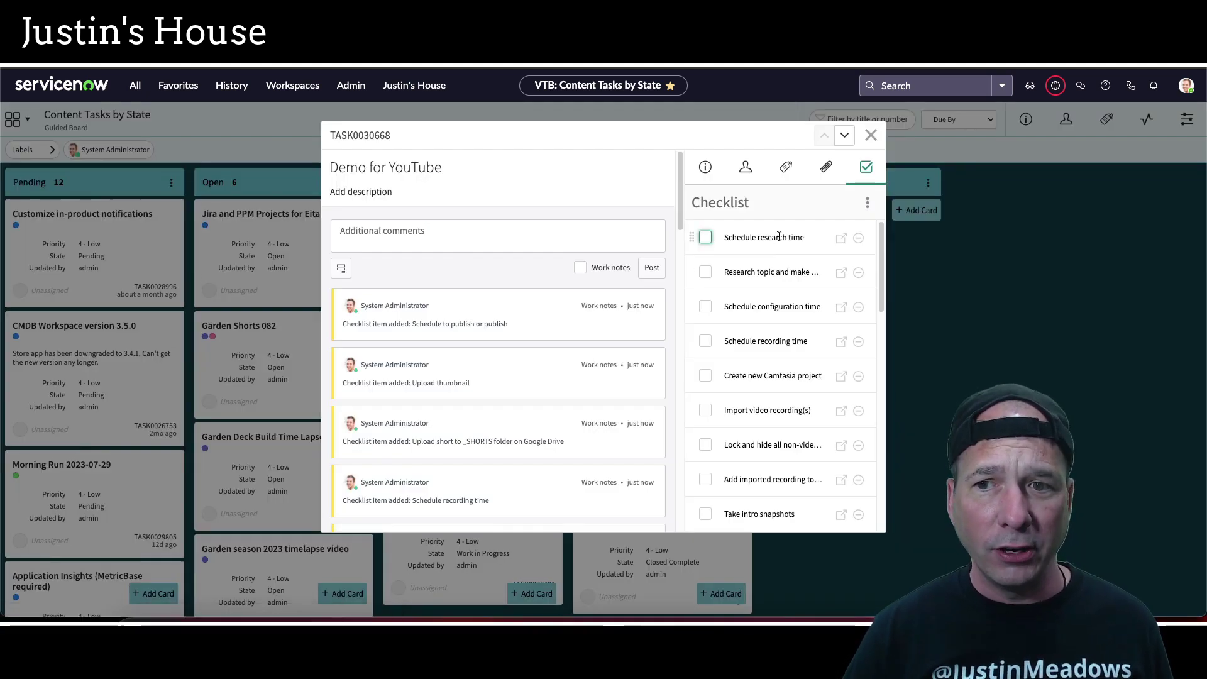
pyautogui.click(873, 140)
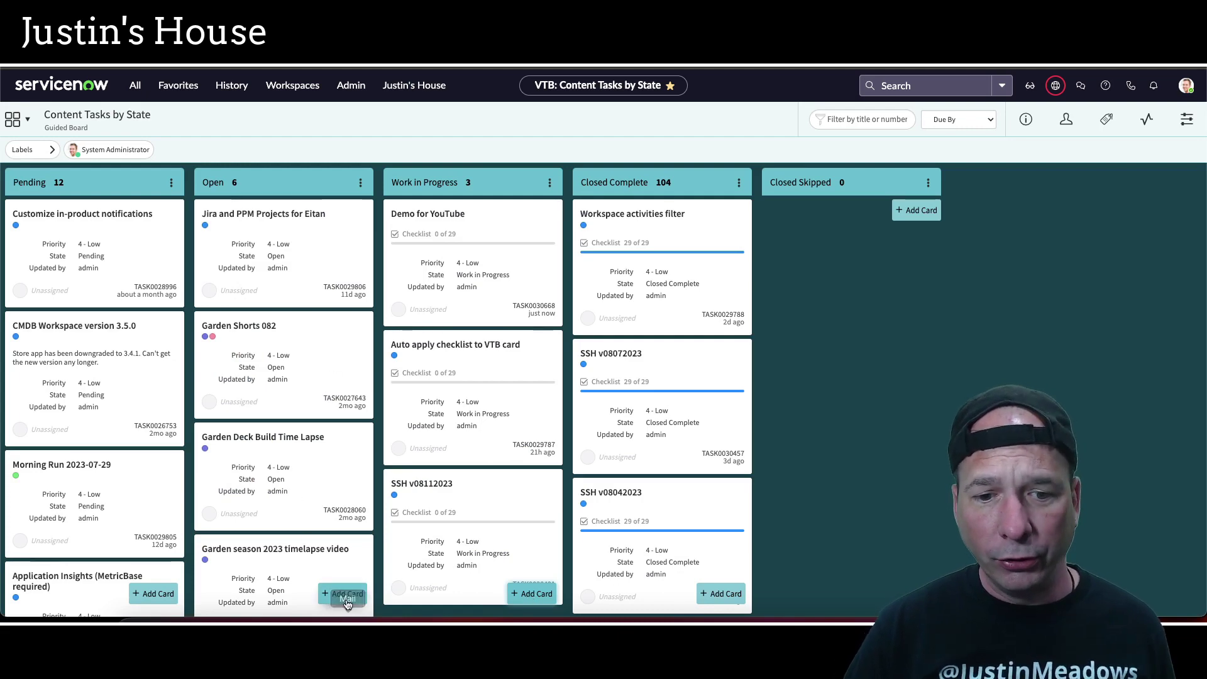
# Step: Add another content task card with short description 'Otterly Owlsome test'
pyautogui.click(345, 593)
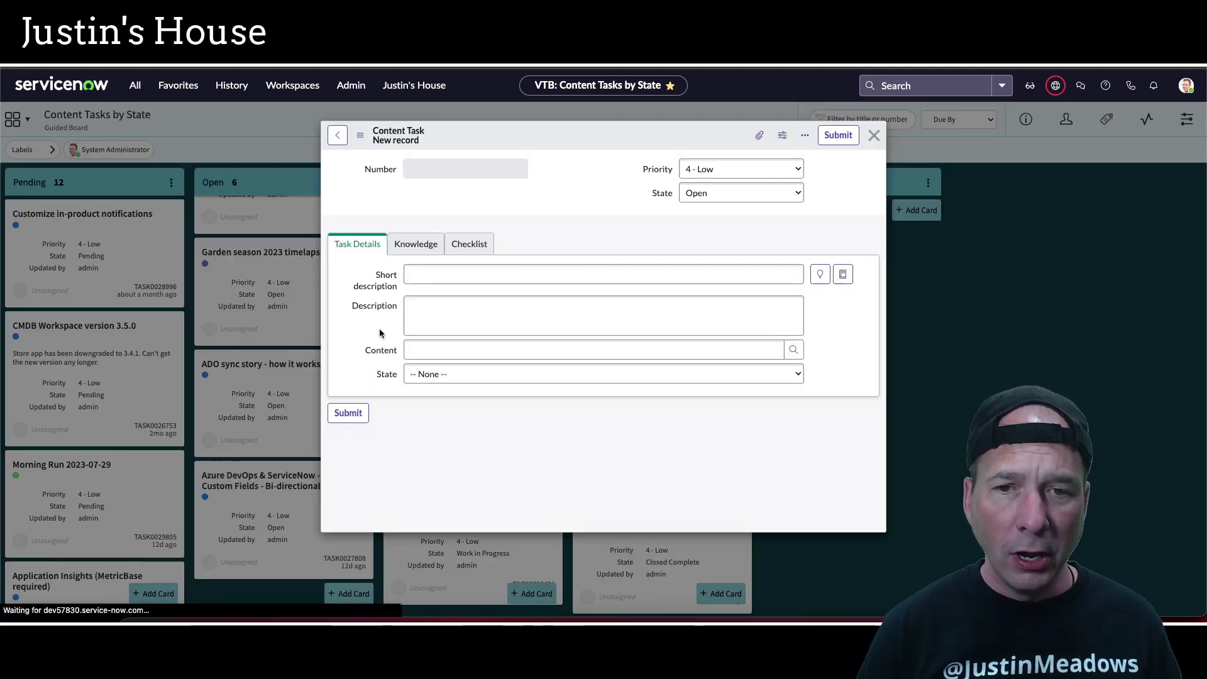
pyautogui.click(435, 275)
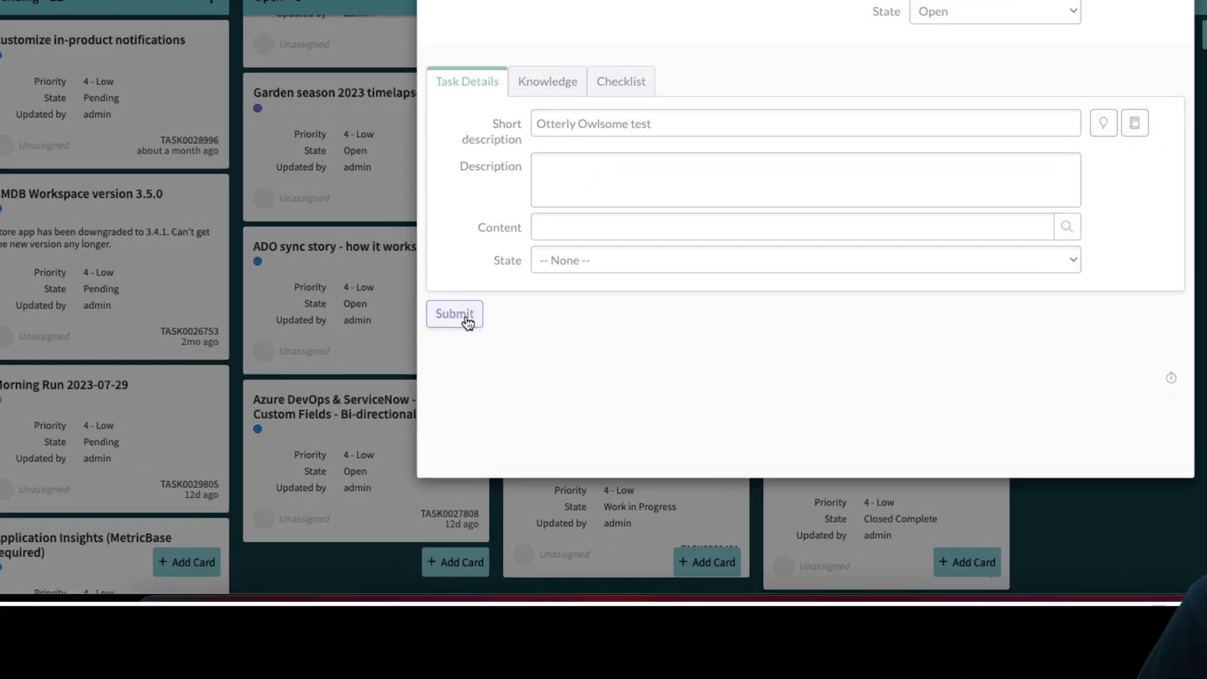
pyautogui.click(348, 413)
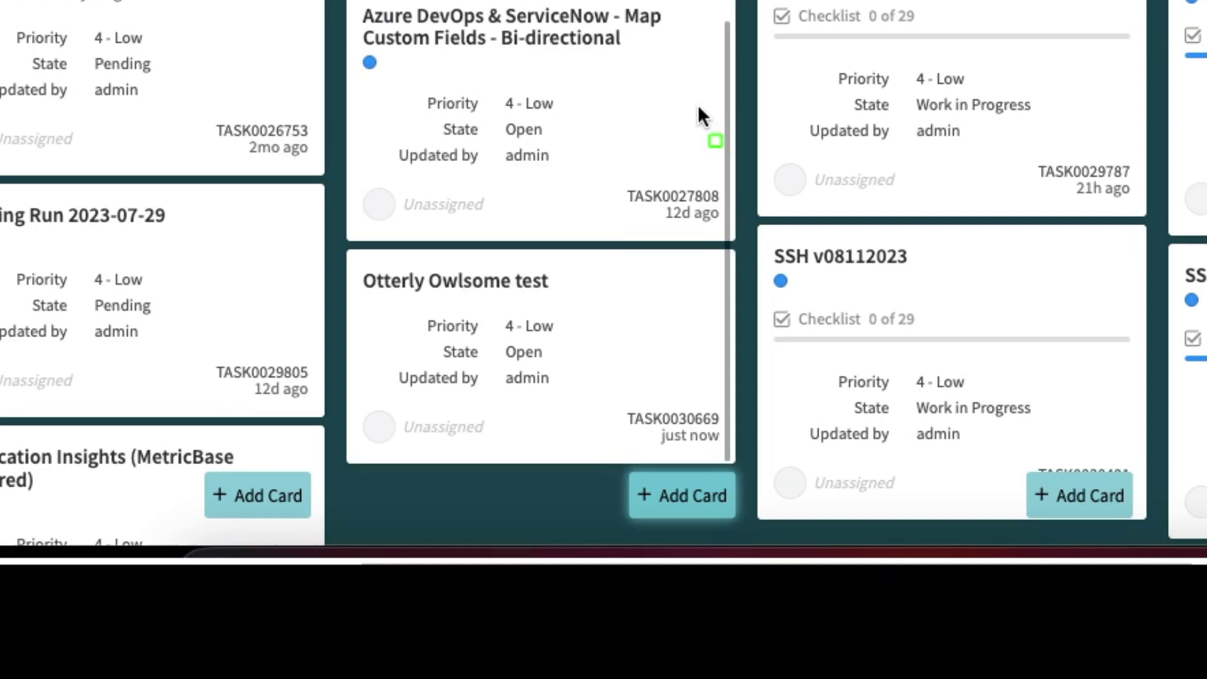
pyautogui.moveTo(340, 245); pyautogui.dragTo(744, 465)
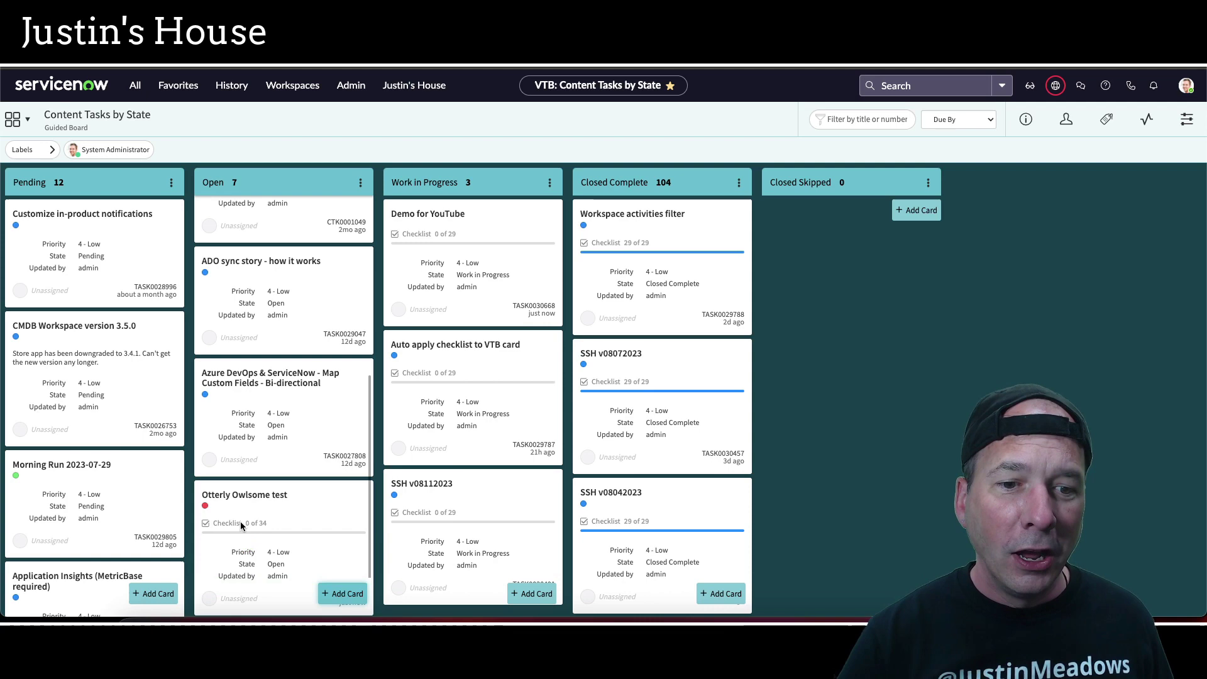
# Step: Check that the Otterly Owlsome test card has its 34-item checklist, then close it
pyautogui.click(281, 532)
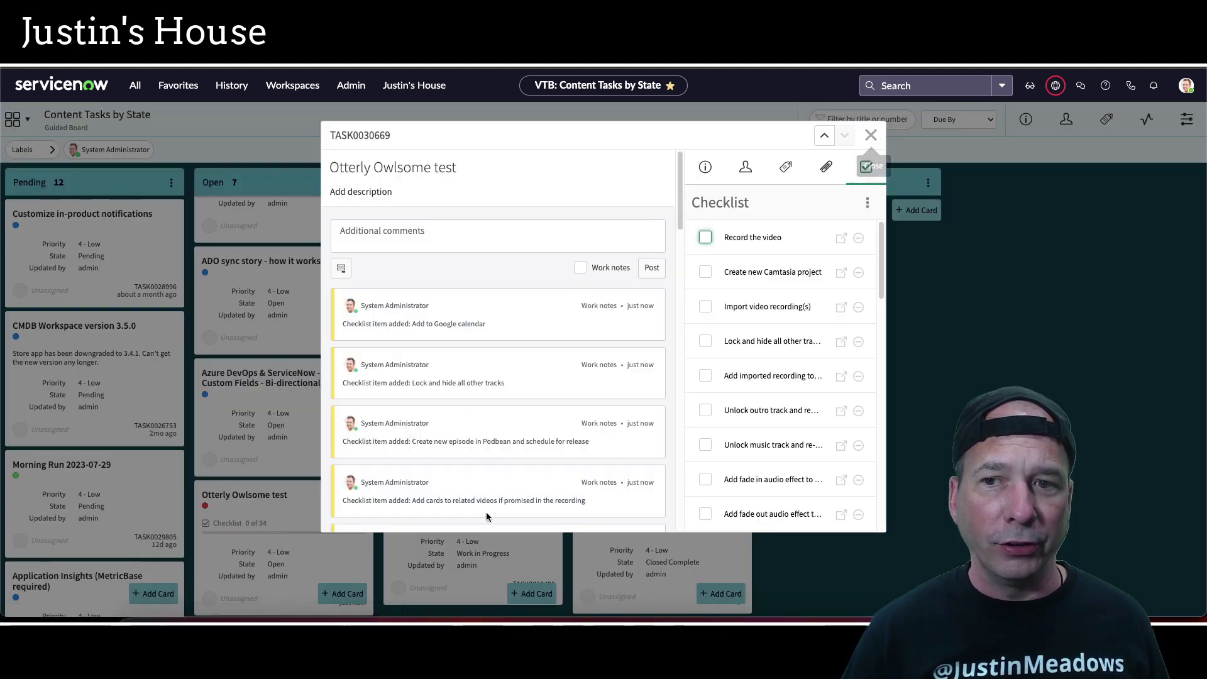
pyautogui.scroll(-5, 800, 337)
pyautogui.scroll(-10, 800, 336)
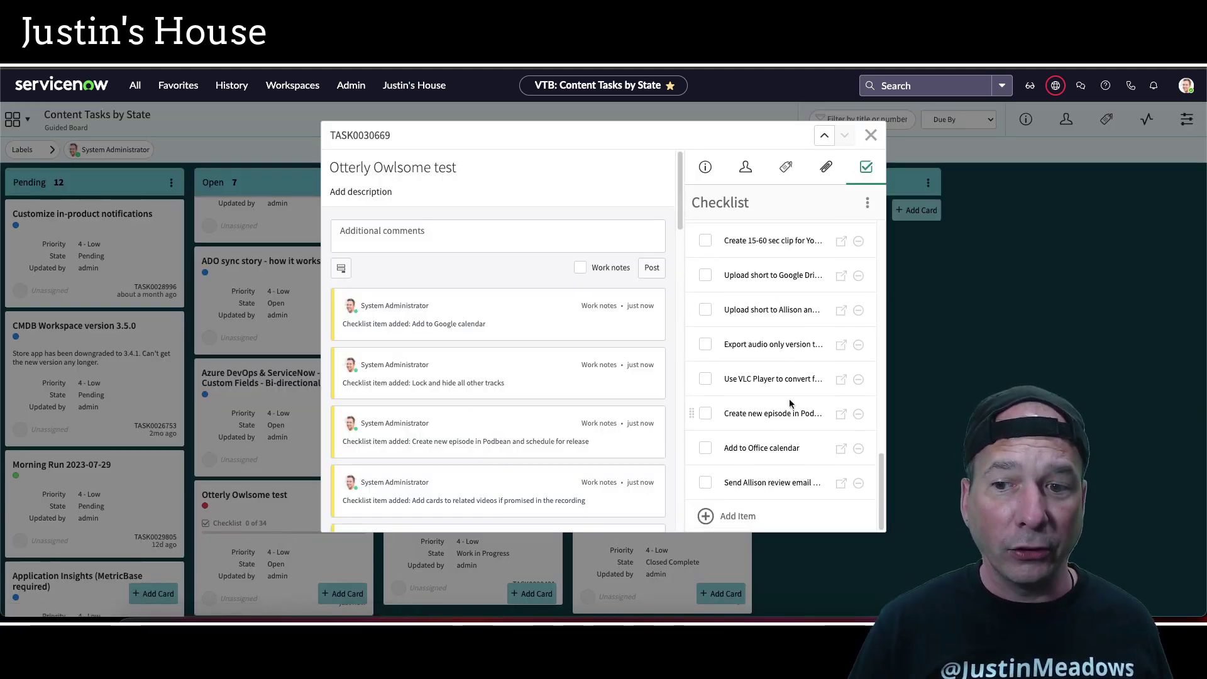
pyautogui.click(870, 135)
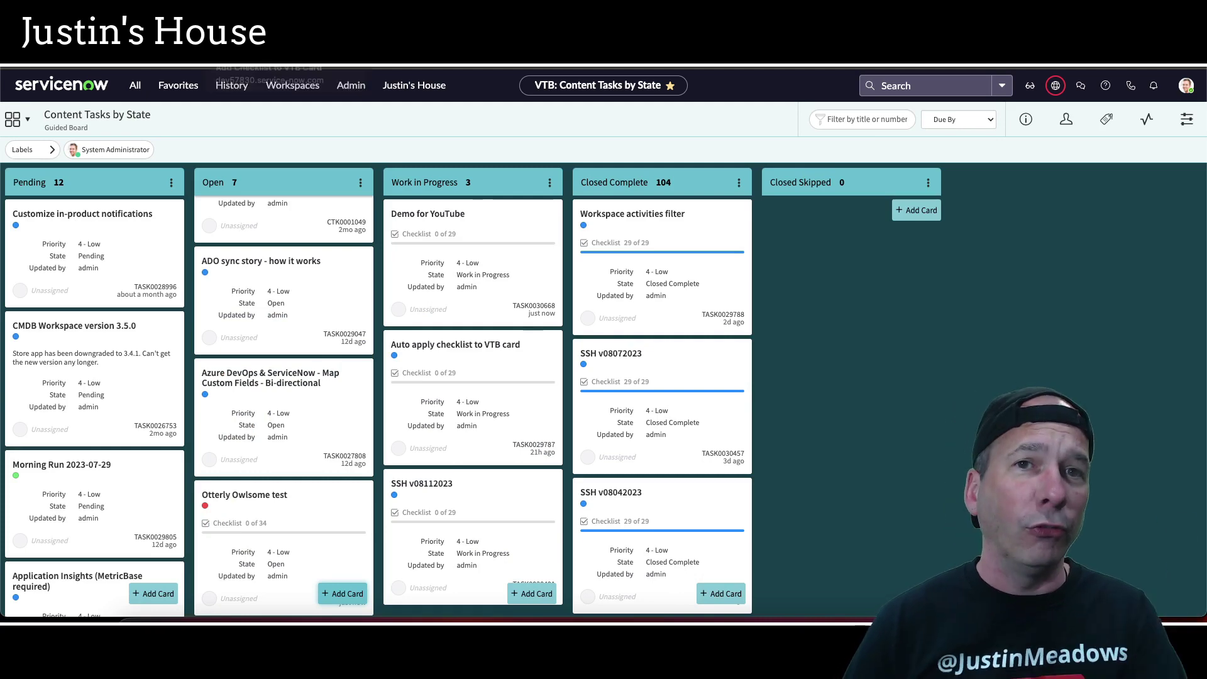
# Step: Search the navigator for 'checklist' to load the Checklist Templates list
pyautogui.click(135, 84)
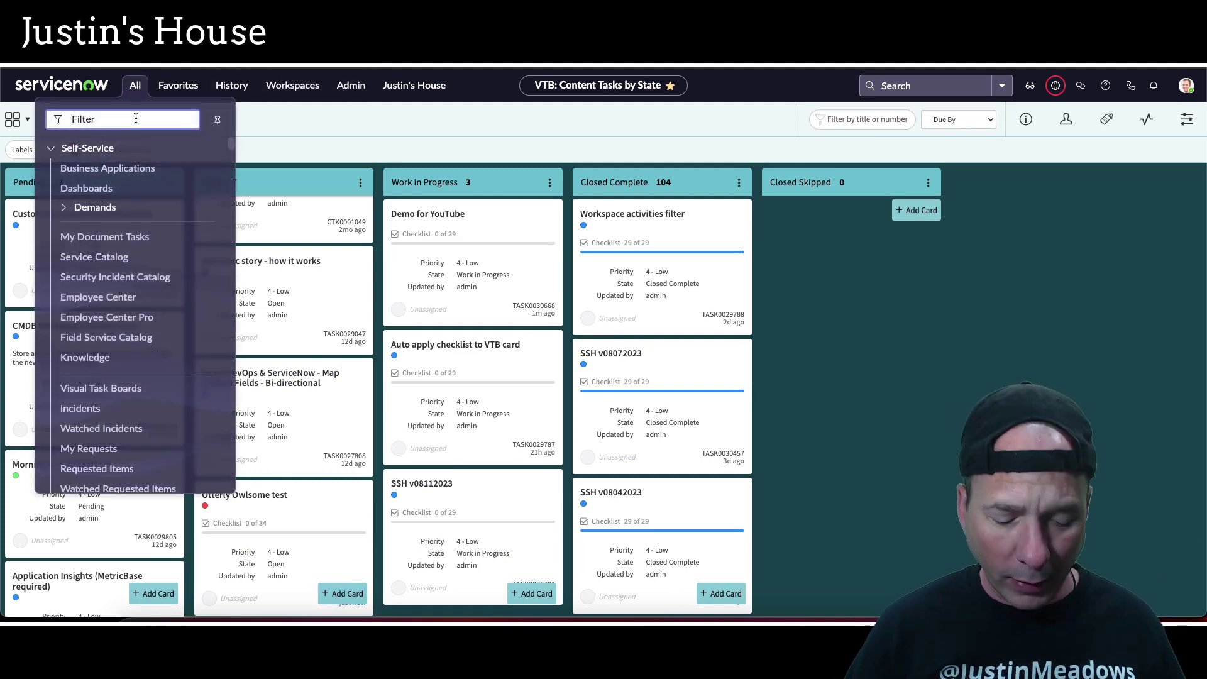
pyautogui.write('checklist_template.list')
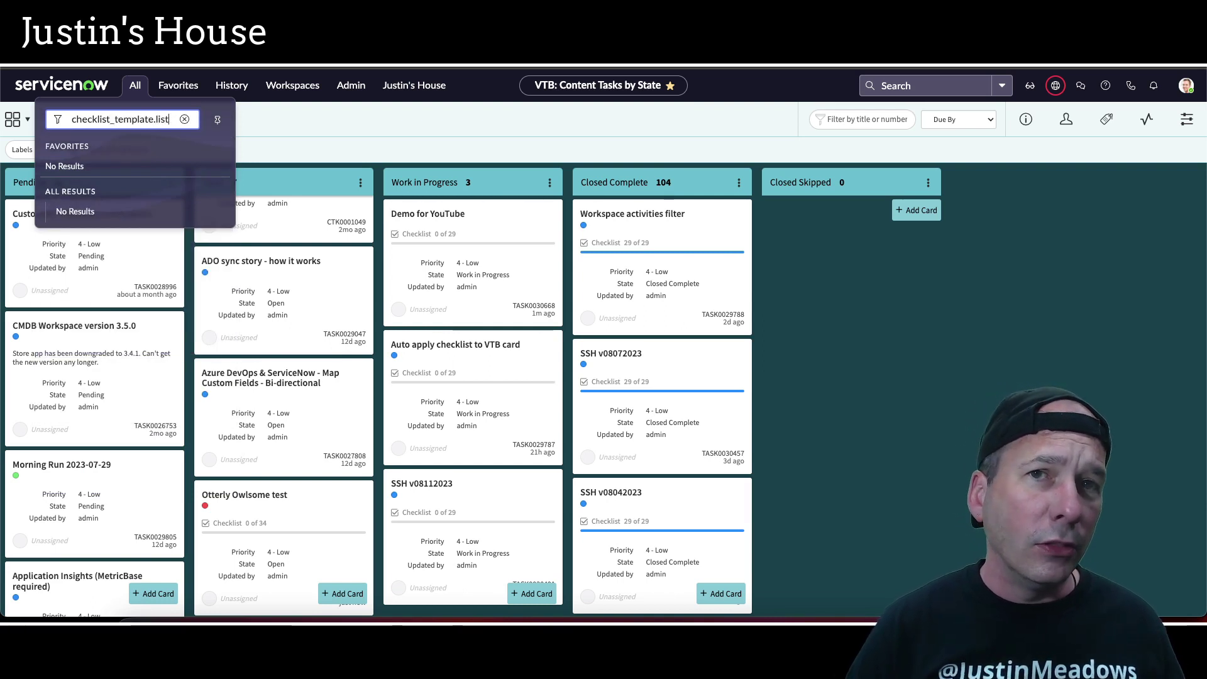
pyautogui.press('Return')
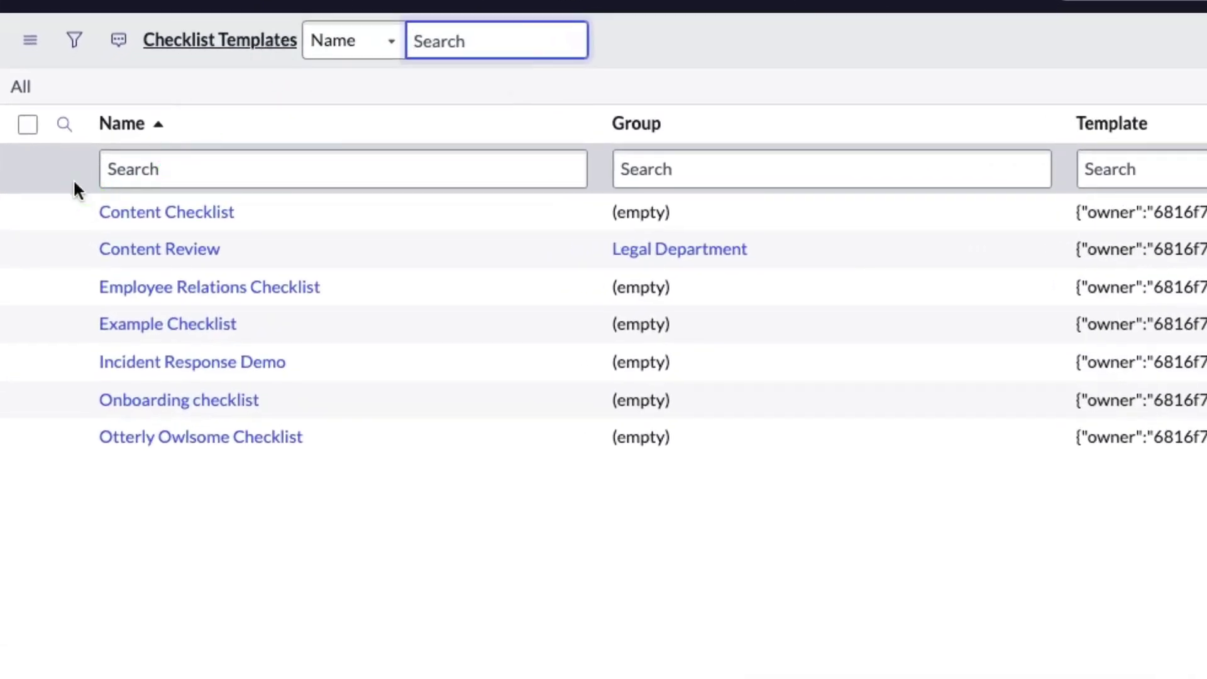
pyautogui.moveTo(73, 179); pyautogui.dragTo(266, 238)
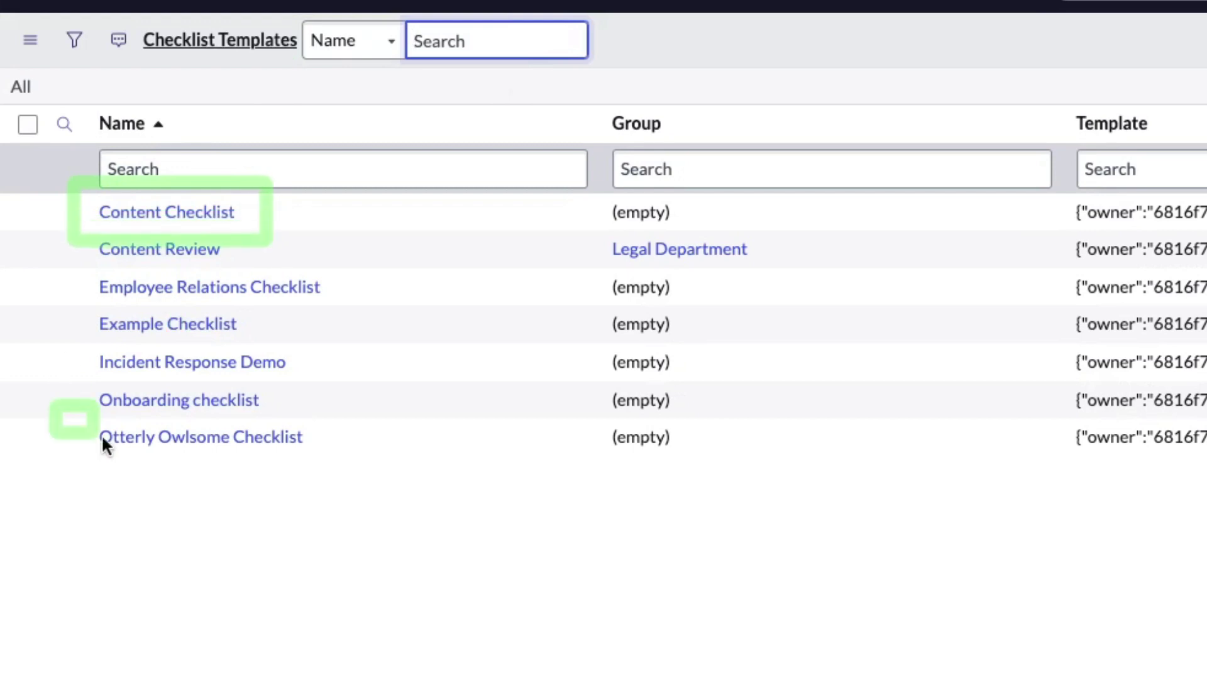
pyautogui.moveTo(103, 439); pyautogui.dragTo(331, 463)
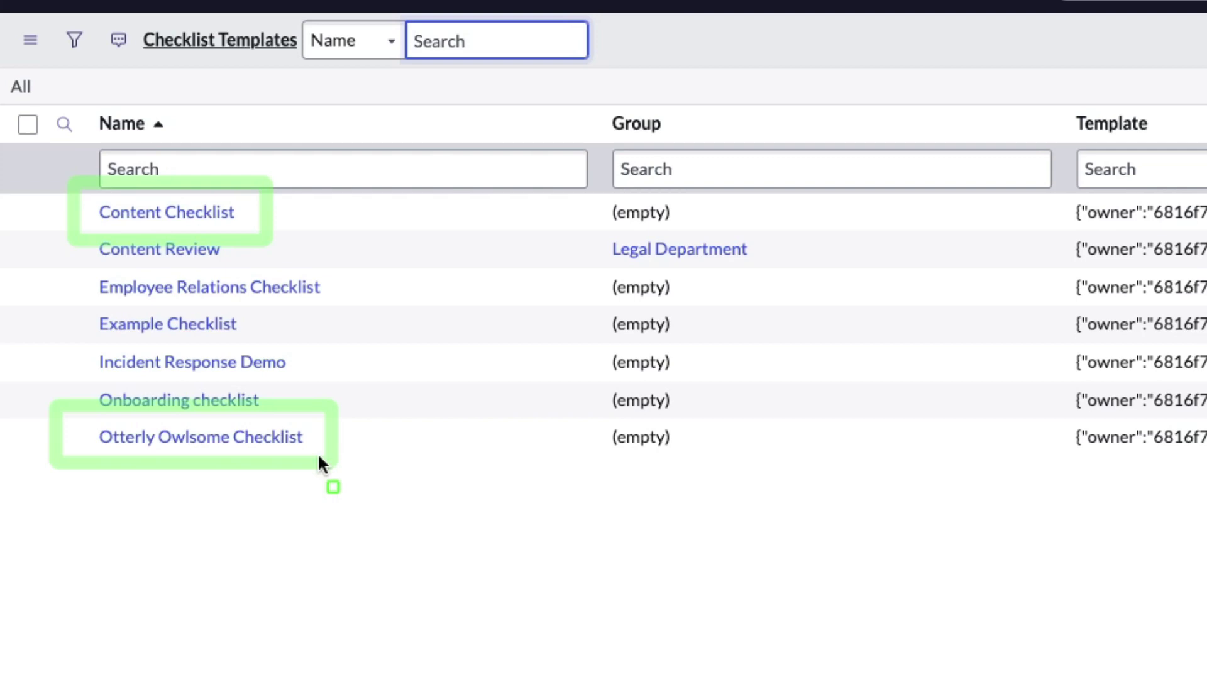
pyautogui.press('Escape')
pyautogui.click(201, 217)
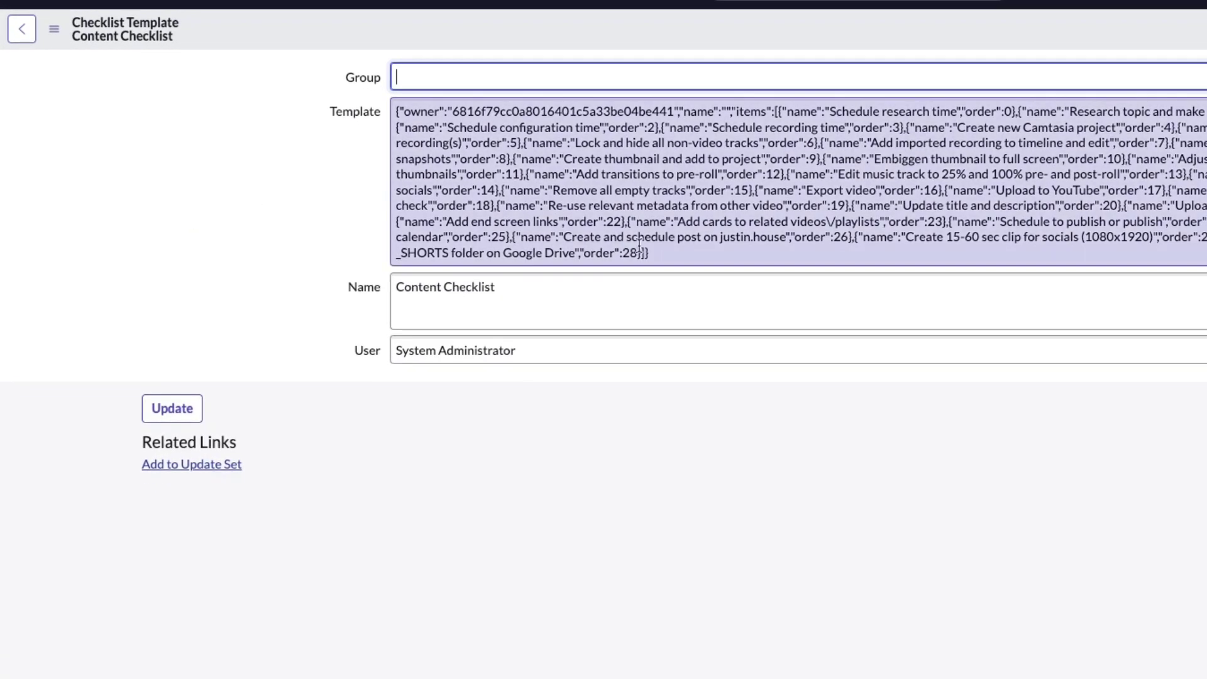
pyautogui.moveTo(654, 252); pyautogui.dragTo(367, 98)
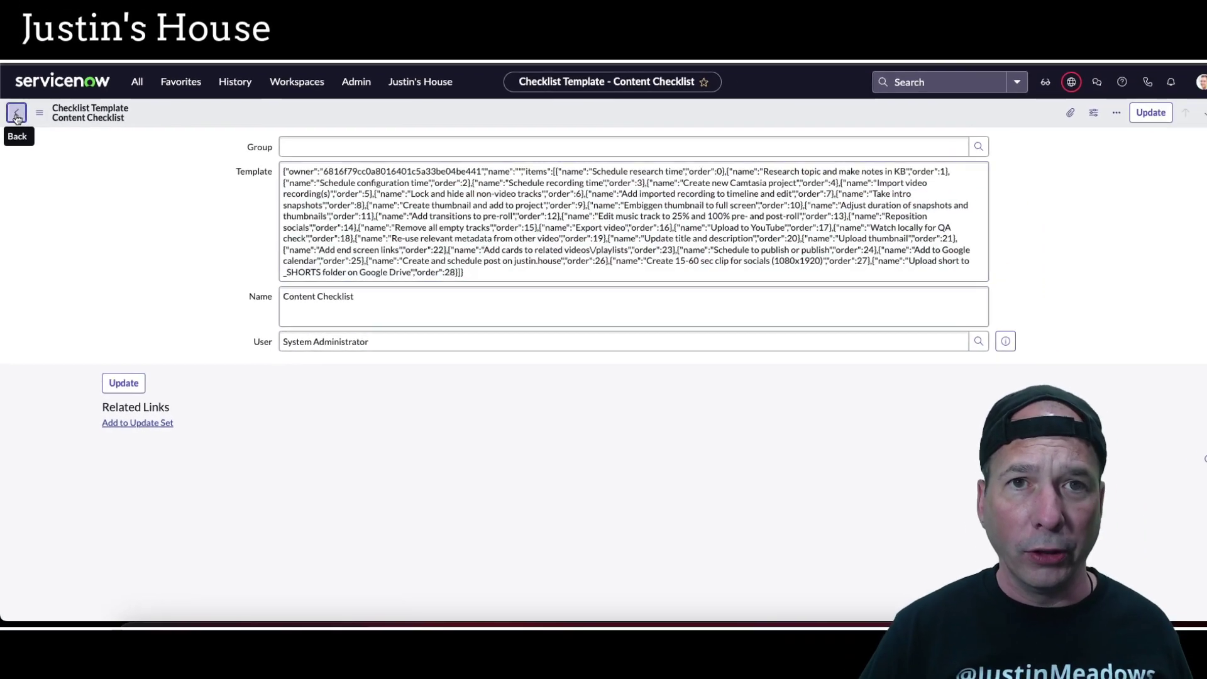
pyautogui.click(22, 34)
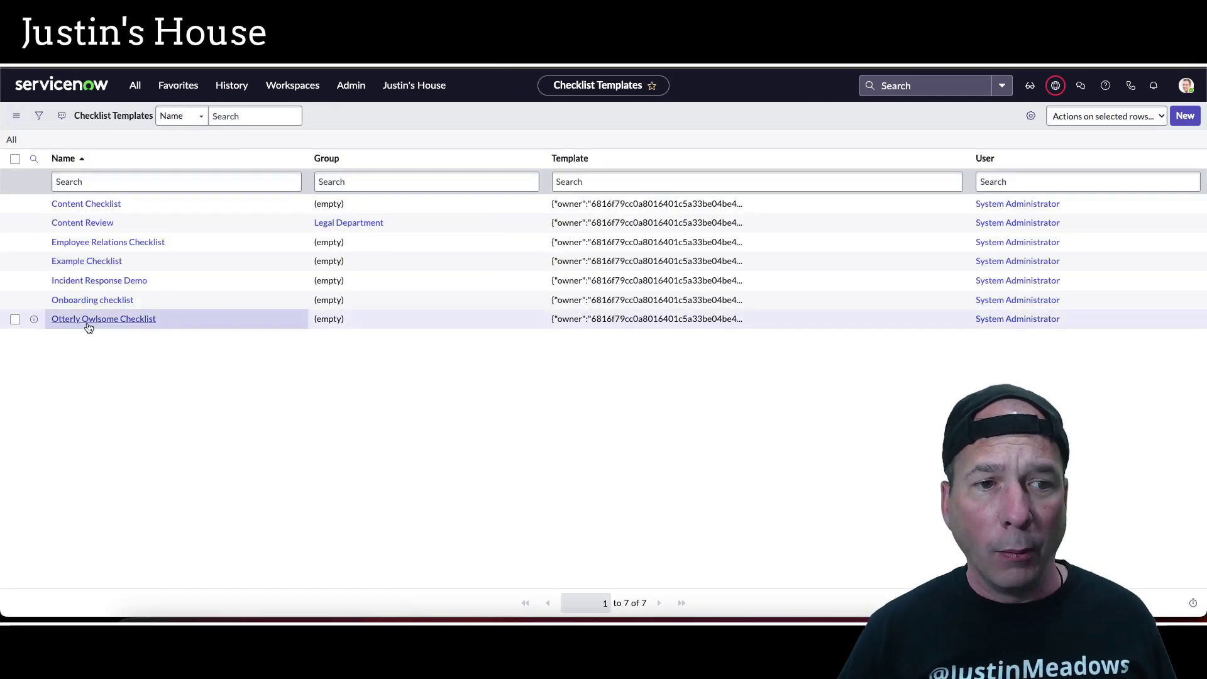
pyautogui.click(88, 320)
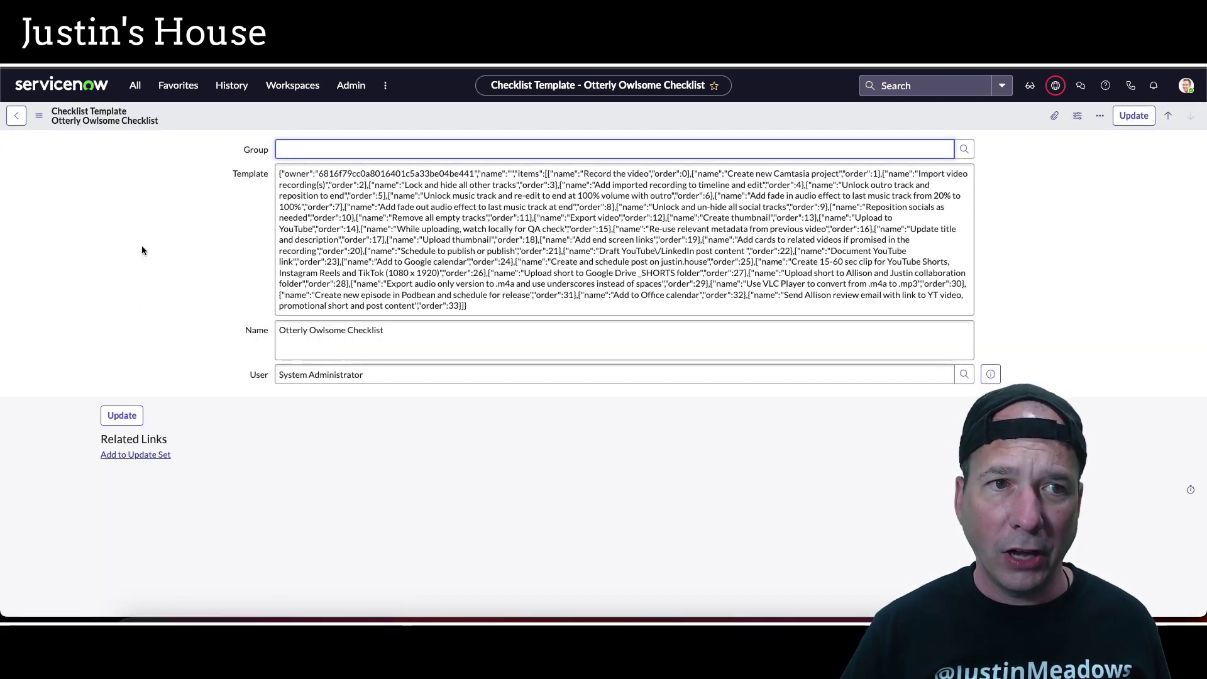
pyautogui.click(19, 117)
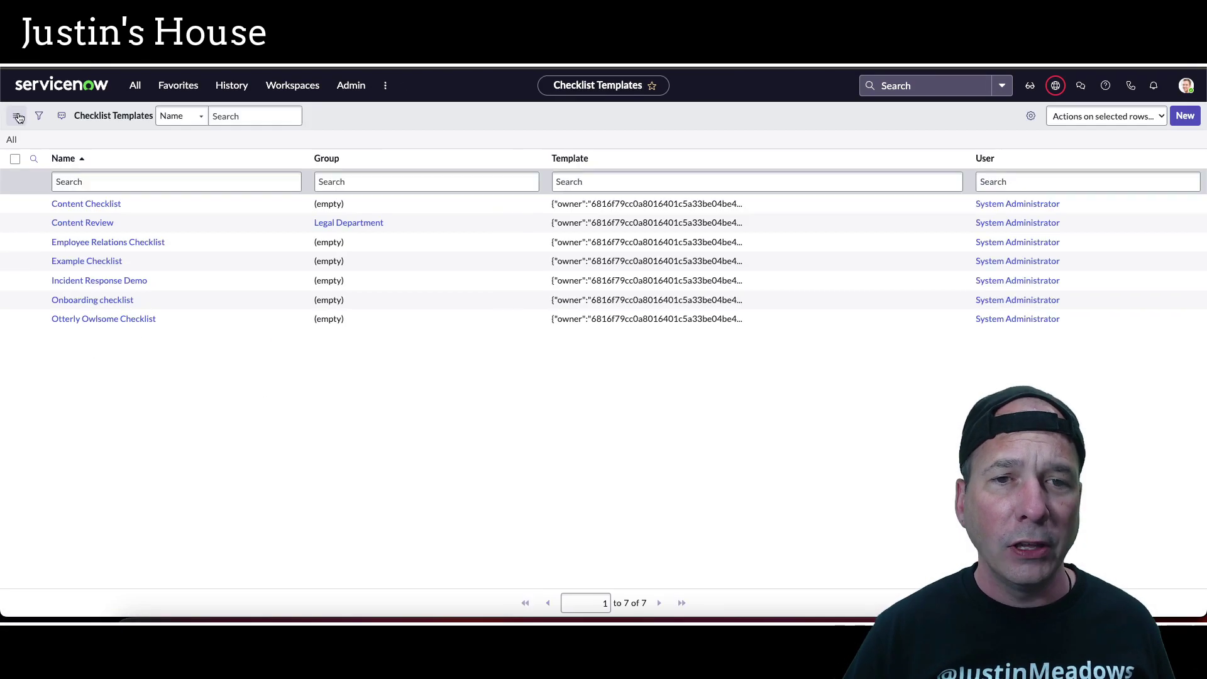
# Step: Open checklist.list and scroll the 292 checklists to find the flow-created ones
pyautogui.click(134, 85)
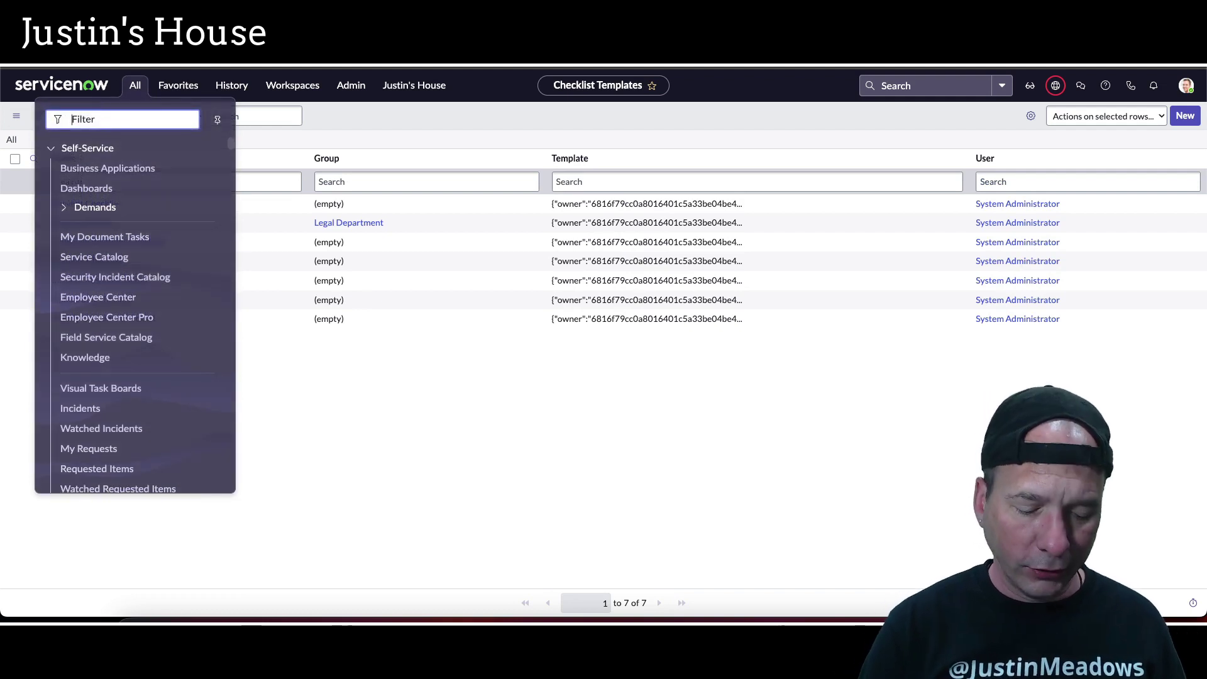
pyautogui.write('check')
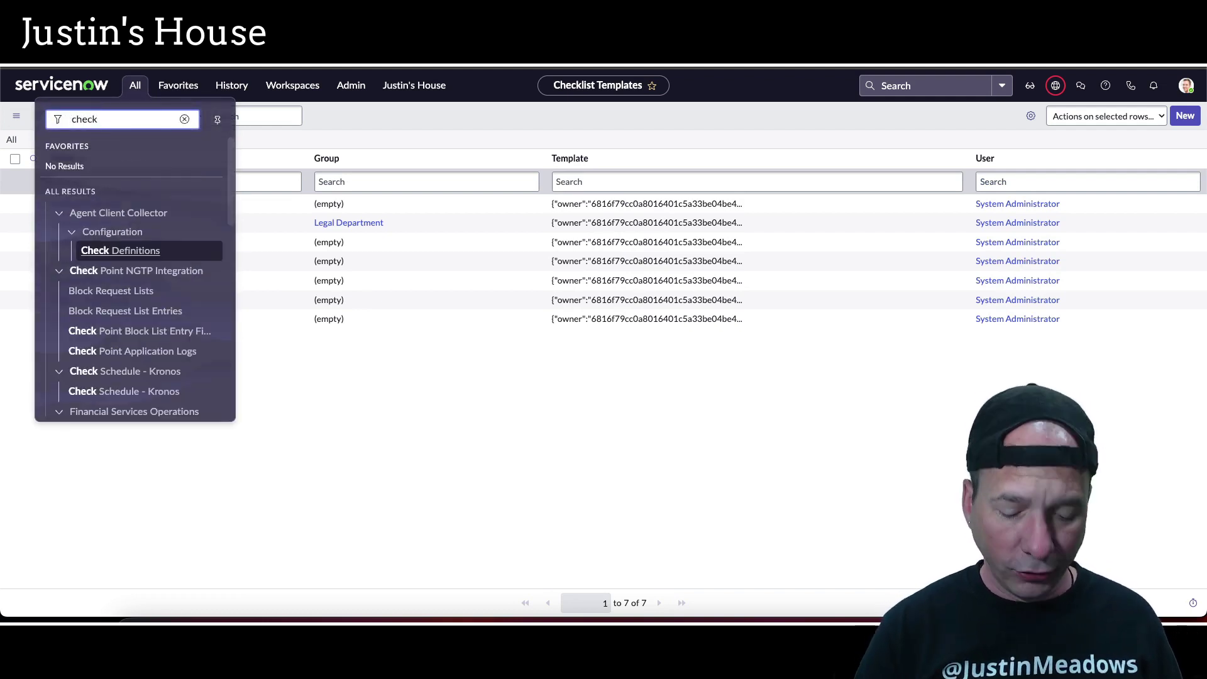
pyautogui.write('list.list')
pyautogui.press('Return')
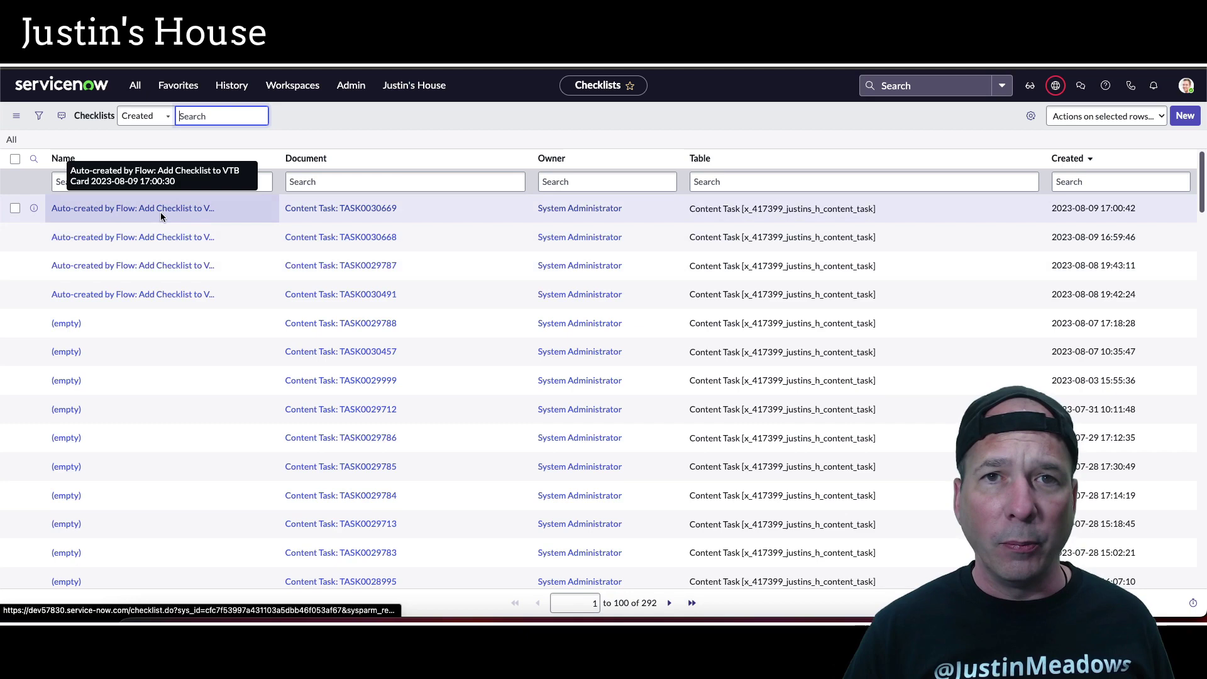
pyautogui.scroll(-10, 96, 398)
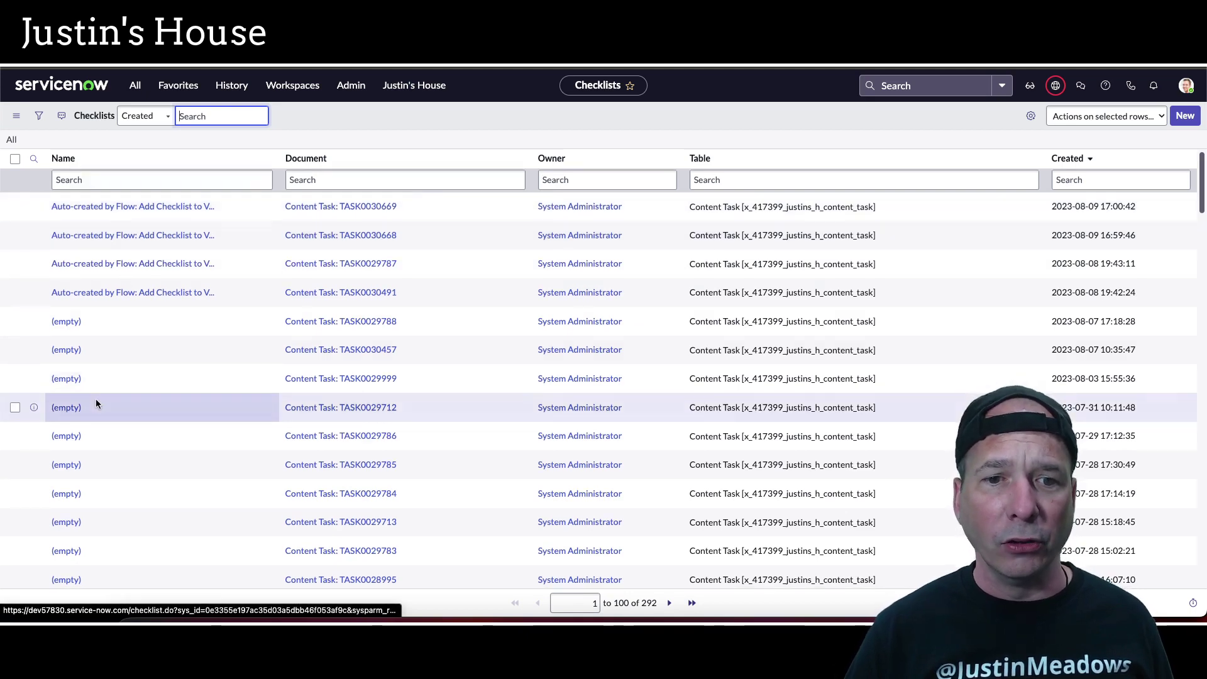
pyautogui.scroll(-15, 149, 459)
pyautogui.scroll(6, 146, 447)
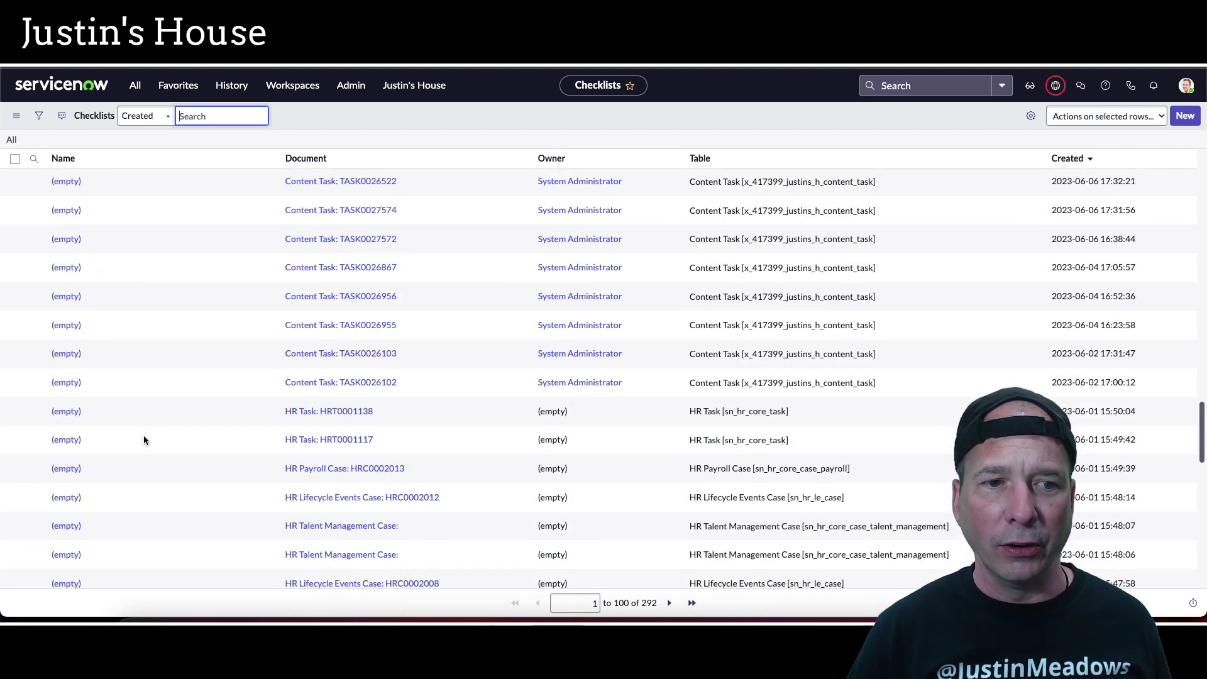
pyautogui.scroll(-10, 122, 408)
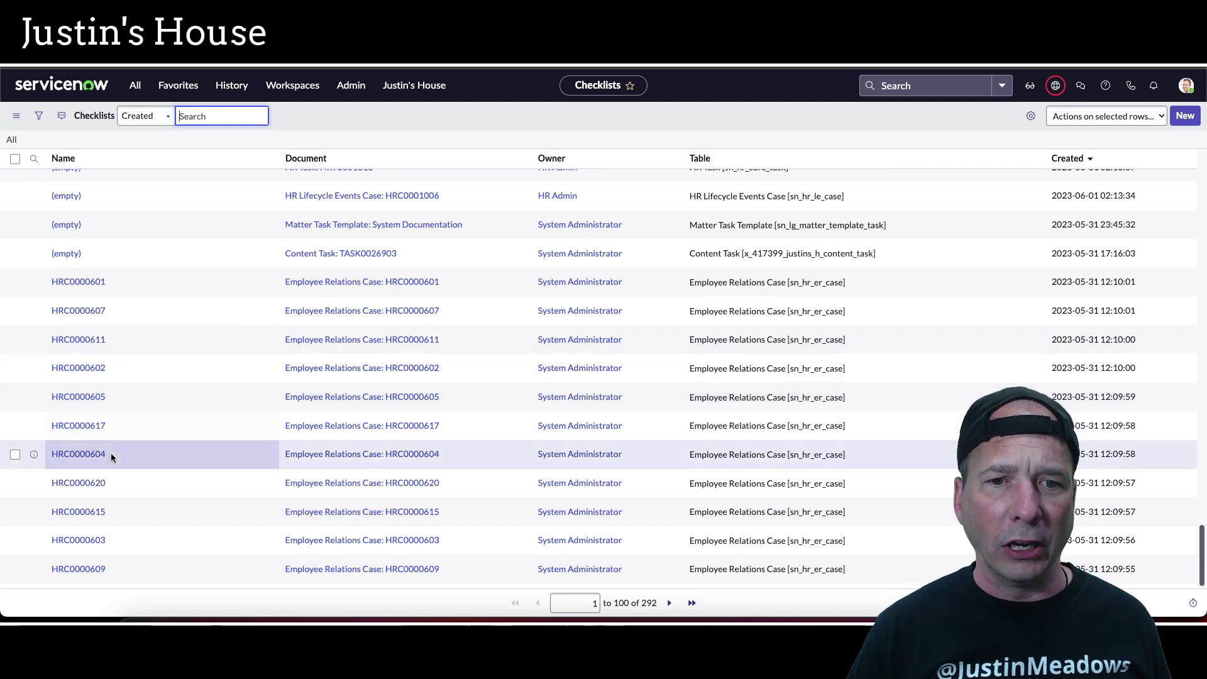
pyautogui.scroll(15, 111, 452)
pyautogui.scroll(8, 109, 452)
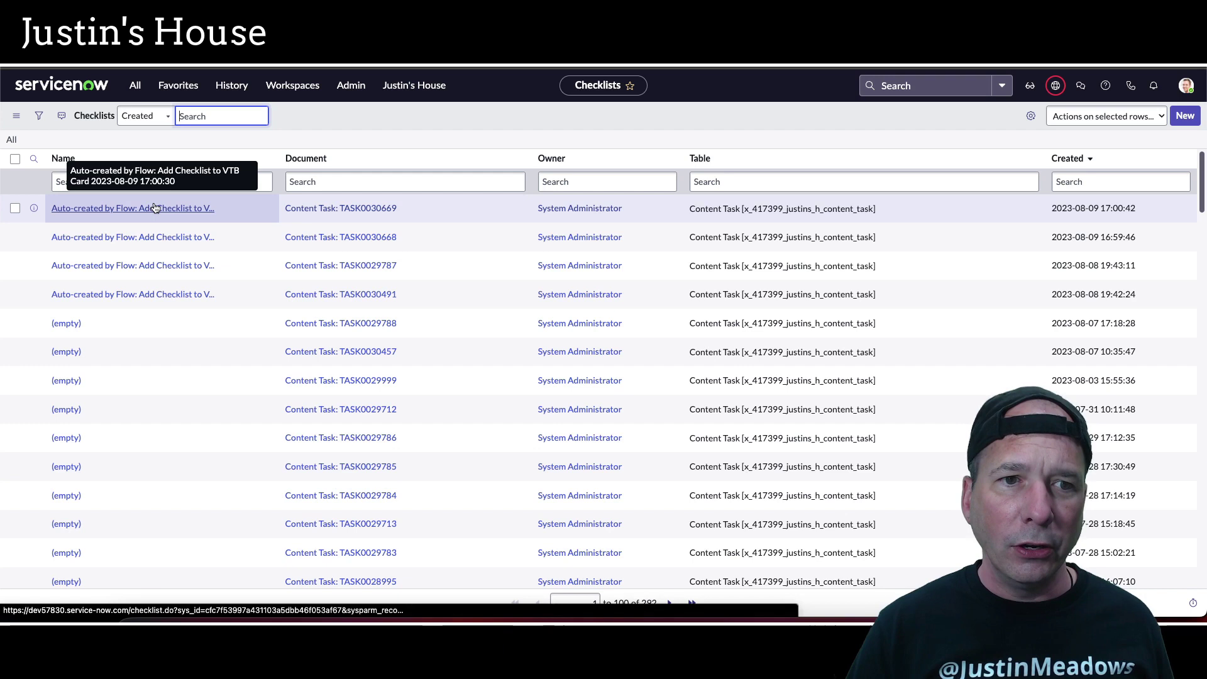
# Step: Open the newest auto-created checklist record and review its checklist items
pyautogui.click(34, 209)
pyautogui.click(339, 236)
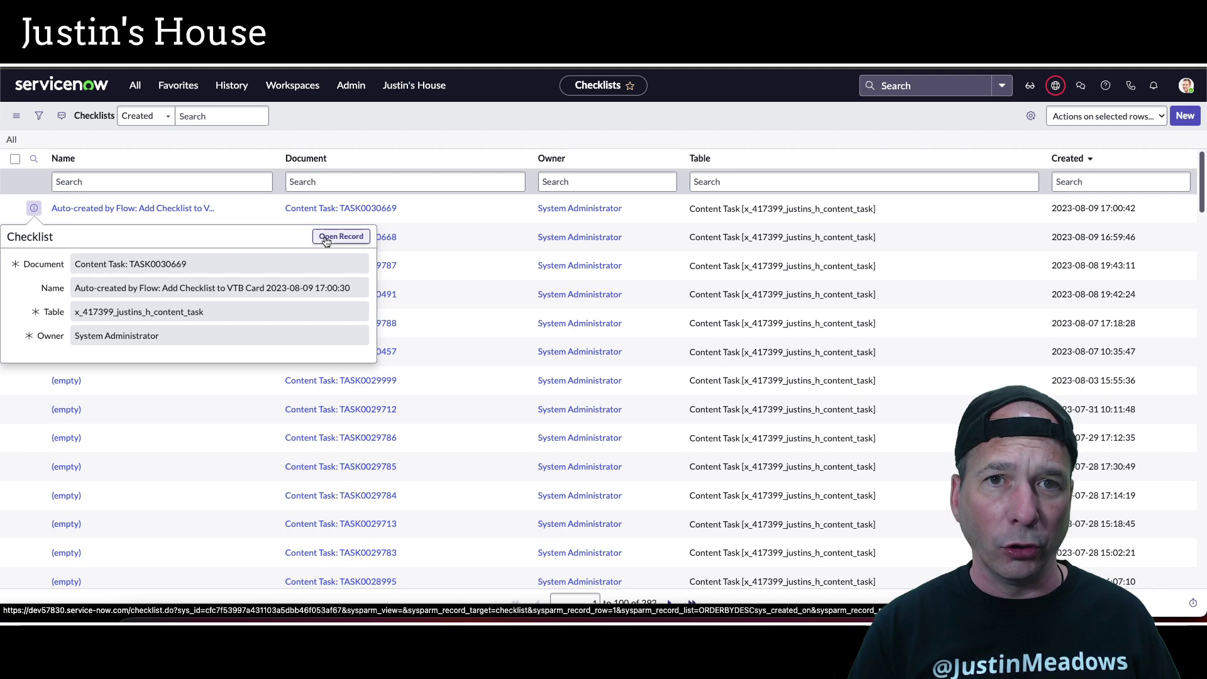
pyautogui.click(340, 237)
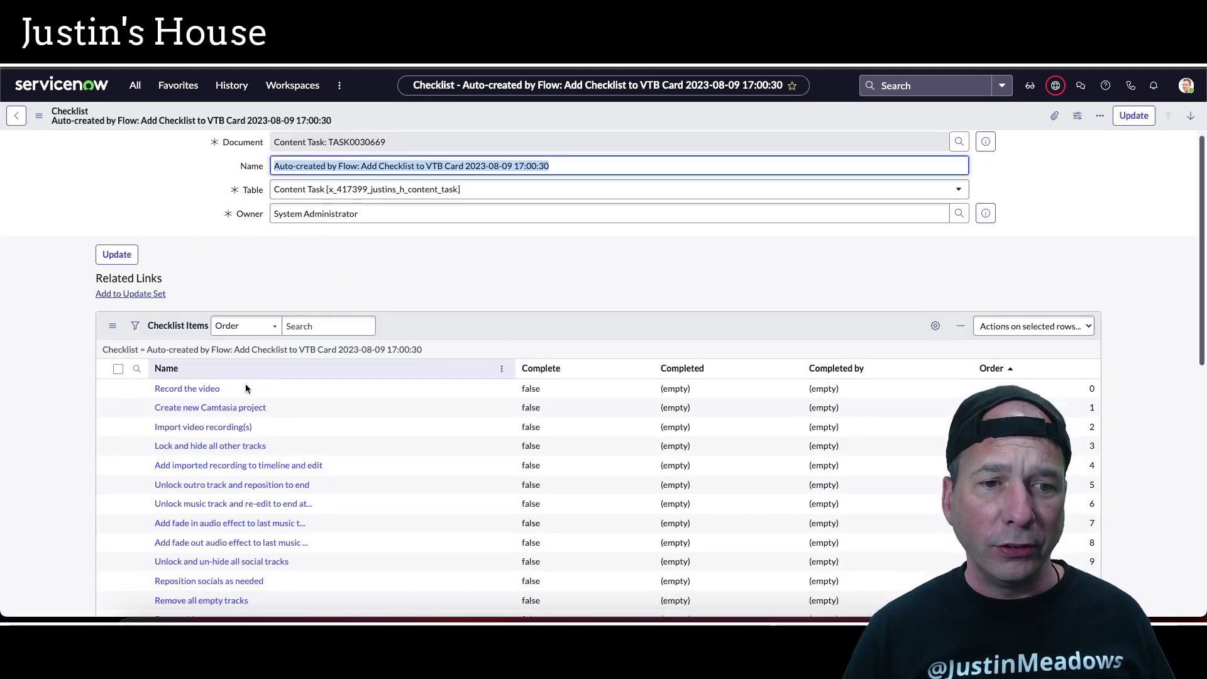
pyautogui.scroll(-3, 244, 389)
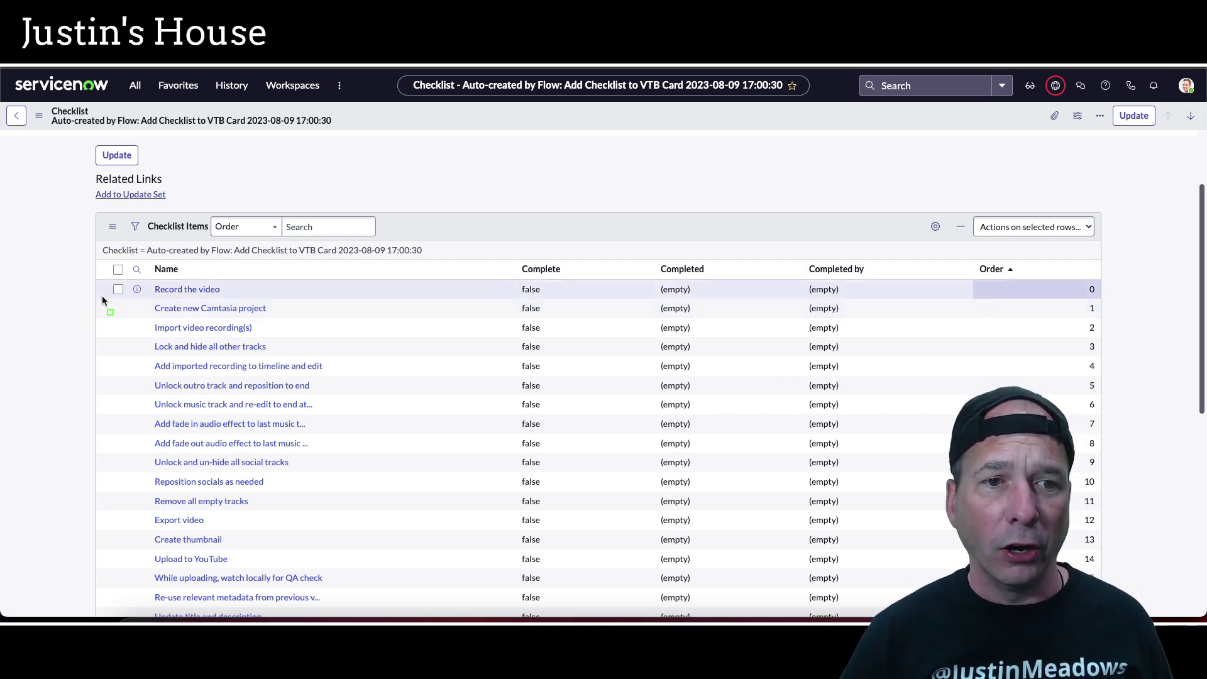
pyautogui.moveTo(106, 274); pyautogui.dragTo(284, 328)
pyautogui.moveTo(973, 259)
pyautogui.mouseDown()
pyautogui.moveTo(1091, 314)
pyautogui.moveTo(1118, 295)
pyautogui.mouseUp()
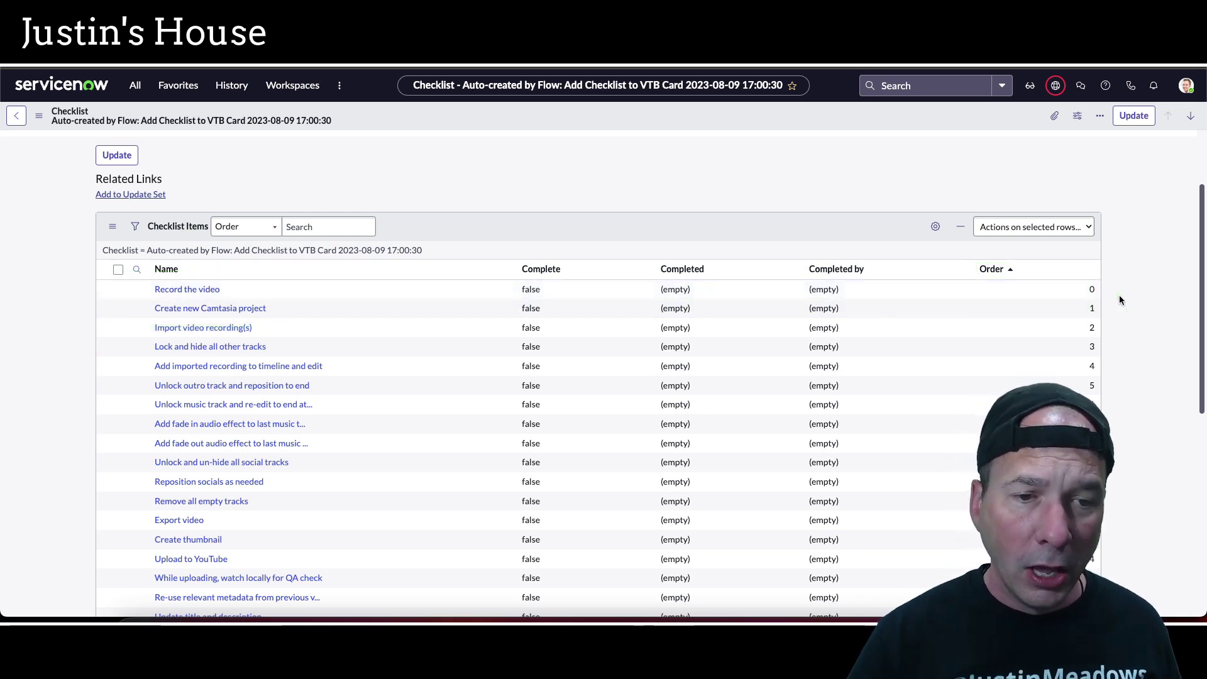
pyautogui.scroll(2, 19, 295)
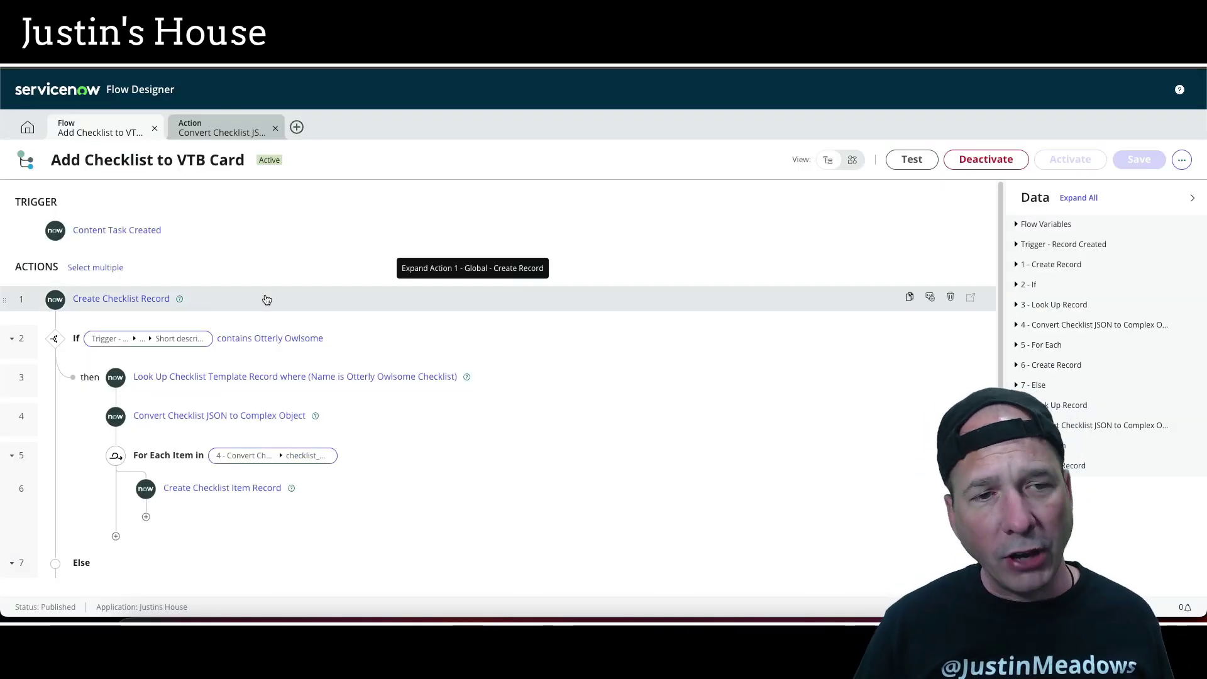
pyautogui.click(187, 229)
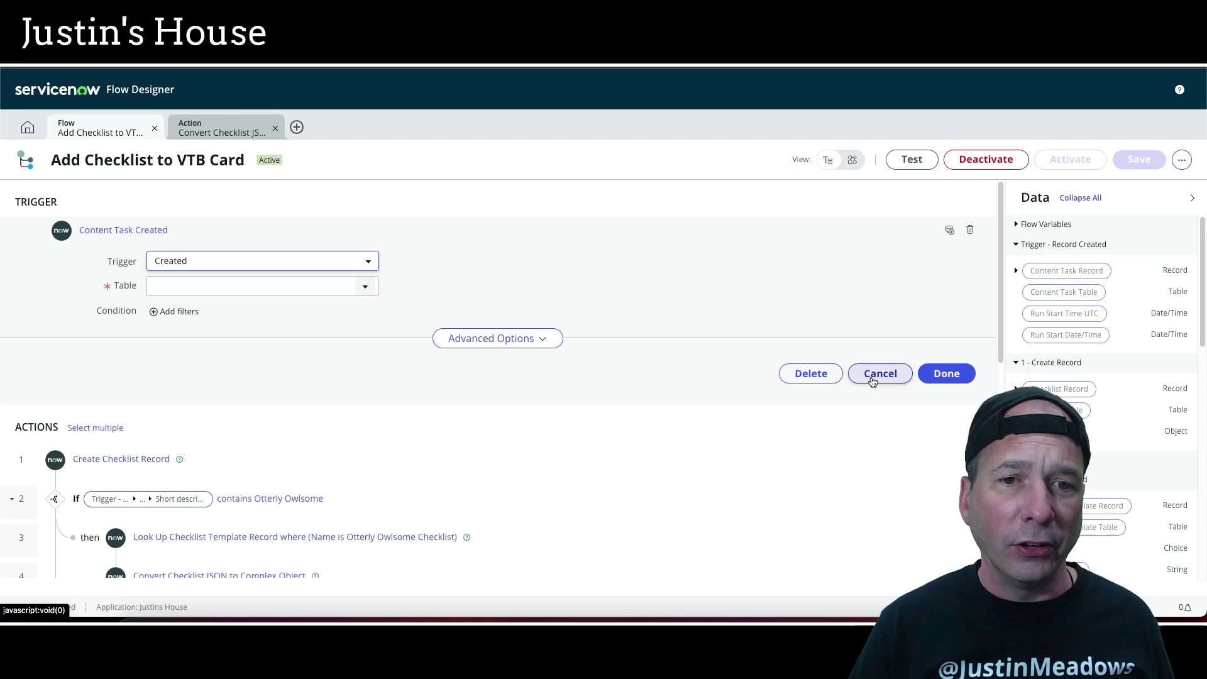
pyautogui.click(879, 374)
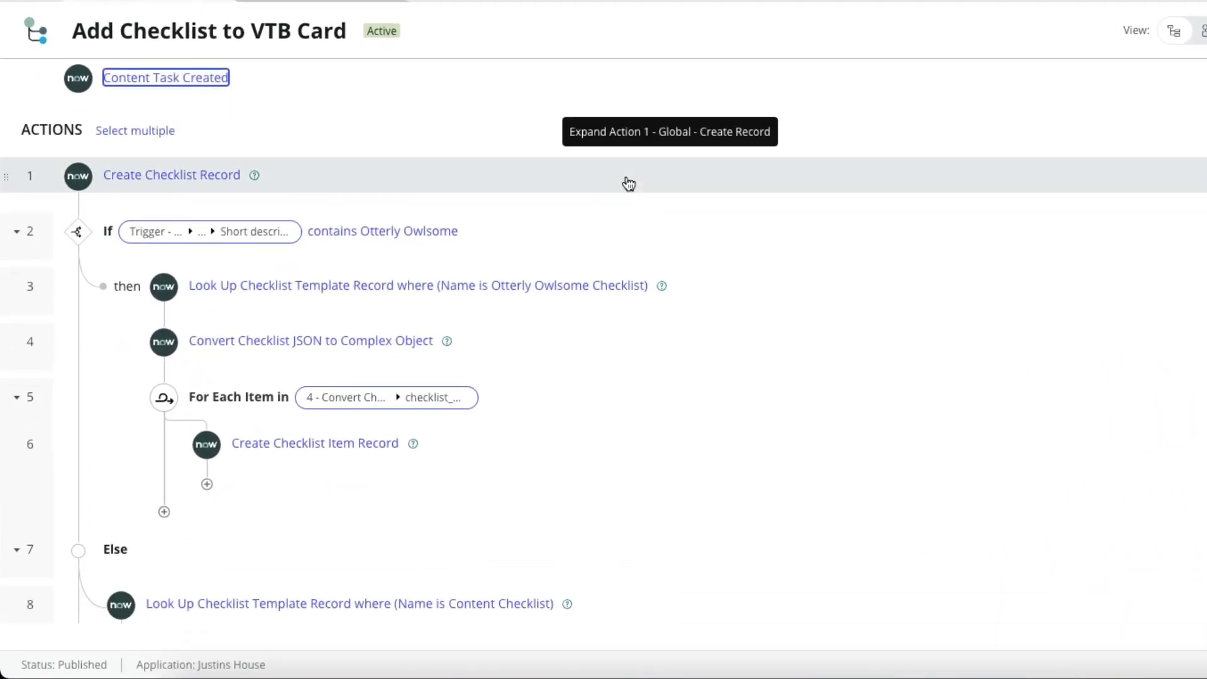
pyautogui.click(628, 184)
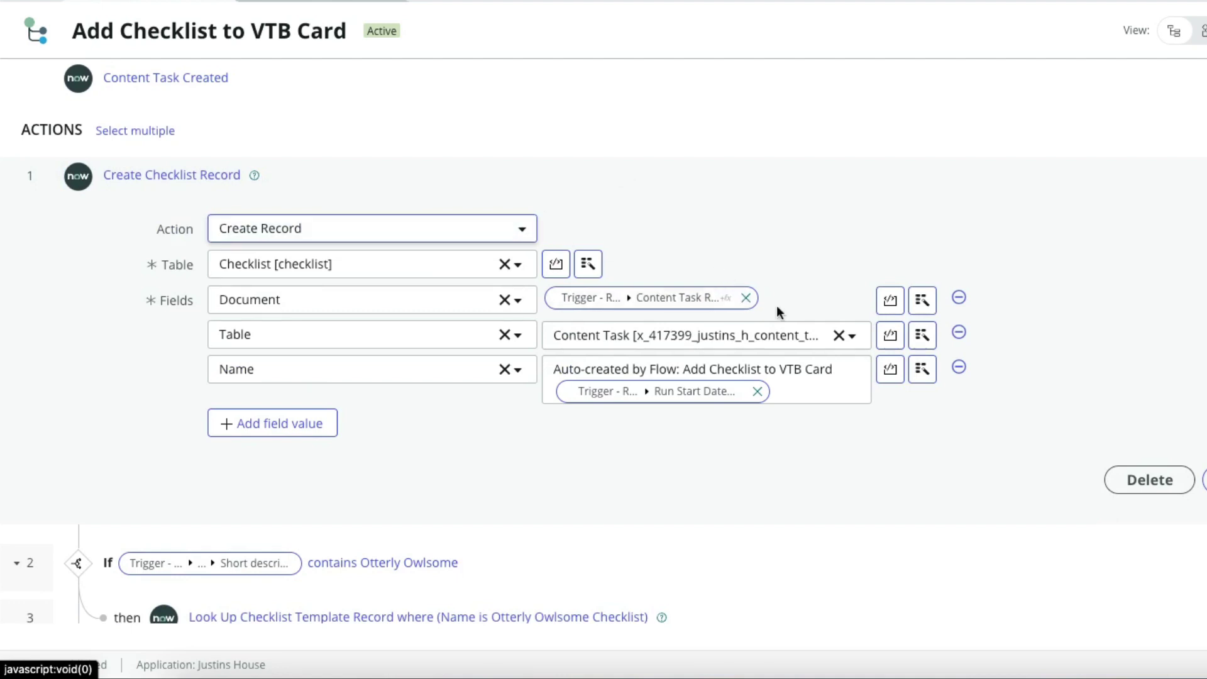
pyautogui.click(618, 151)
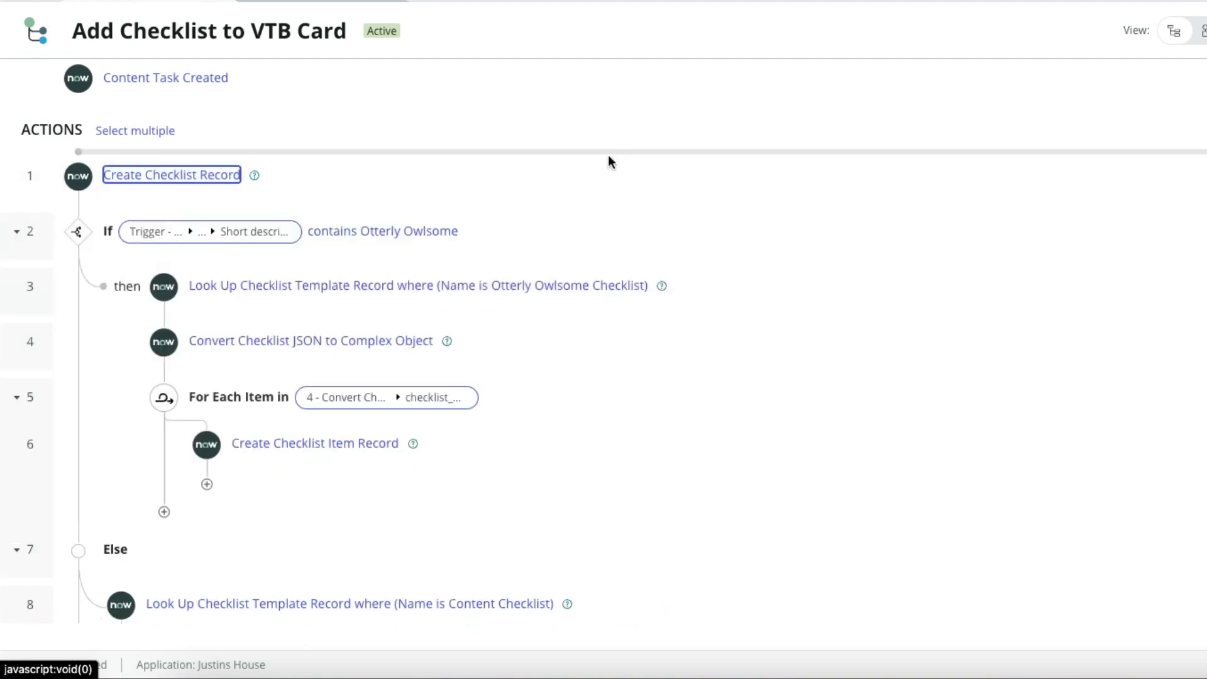
pyautogui.scroll(-2, 598, 166)
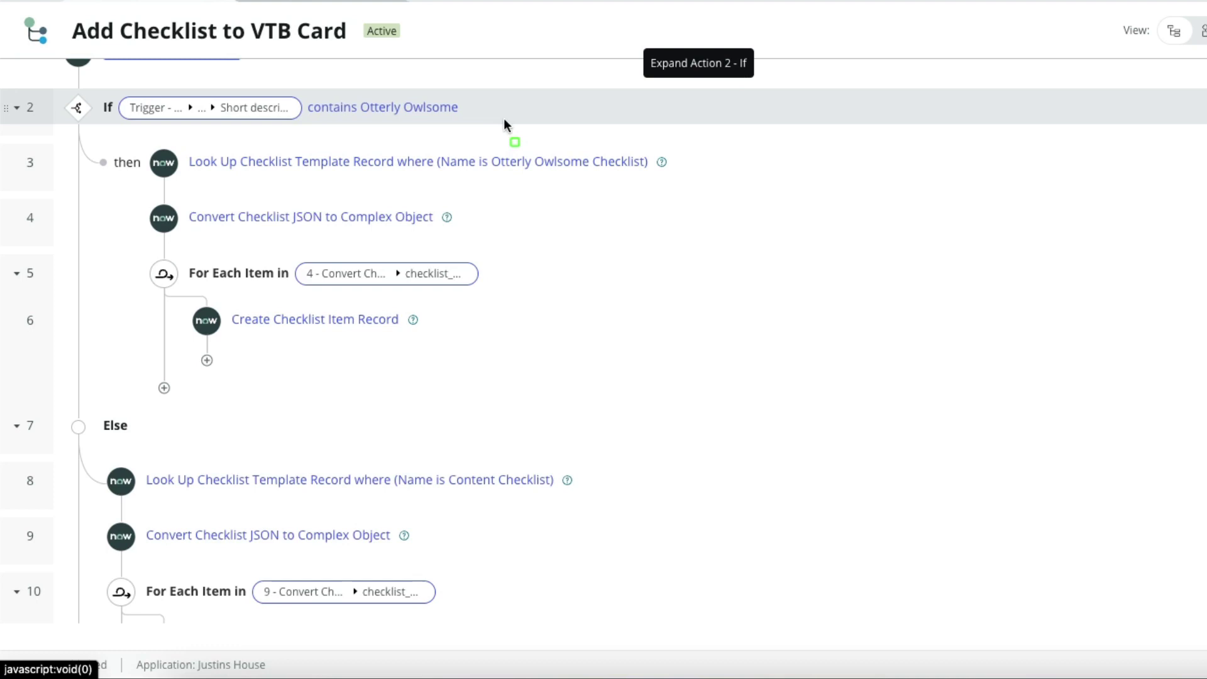
pyautogui.moveTo(287, 81); pyautogui.dragTo(459, 111)
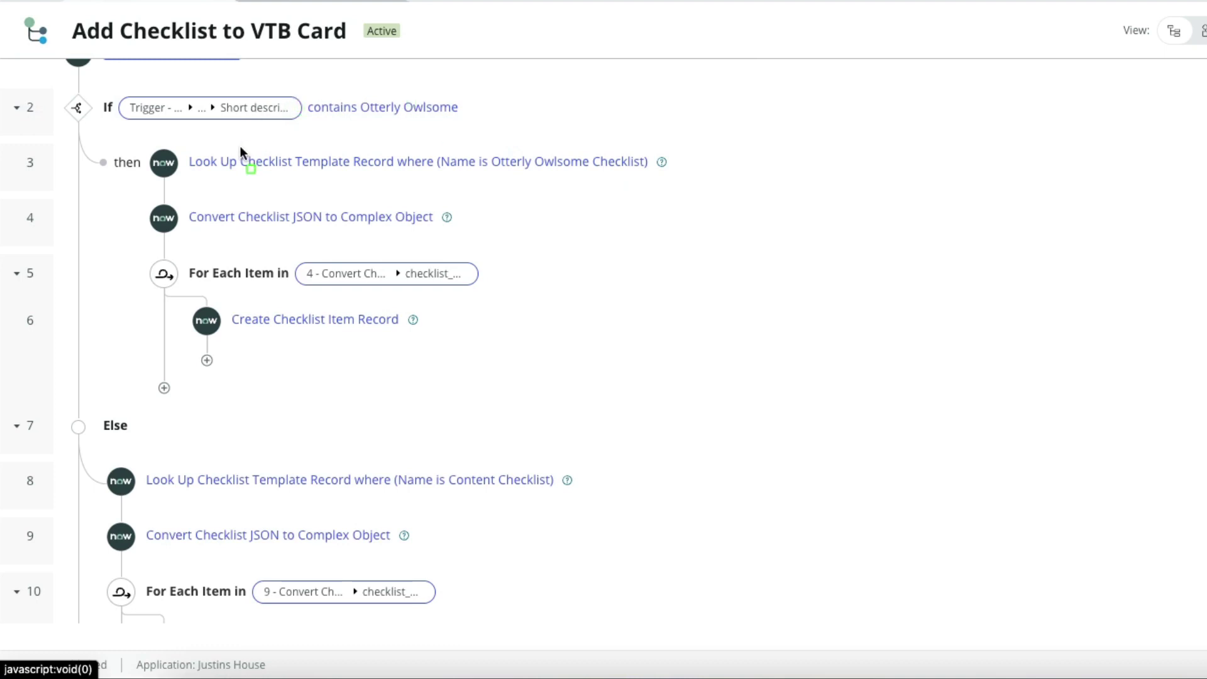
pyautogui.moveTo(240, 146)
pyautogui.mouseDown()
pyautogui.moveTo(441, 174)
pyautogui.moveTo(693, 181)
pyautogui.mouseUp()
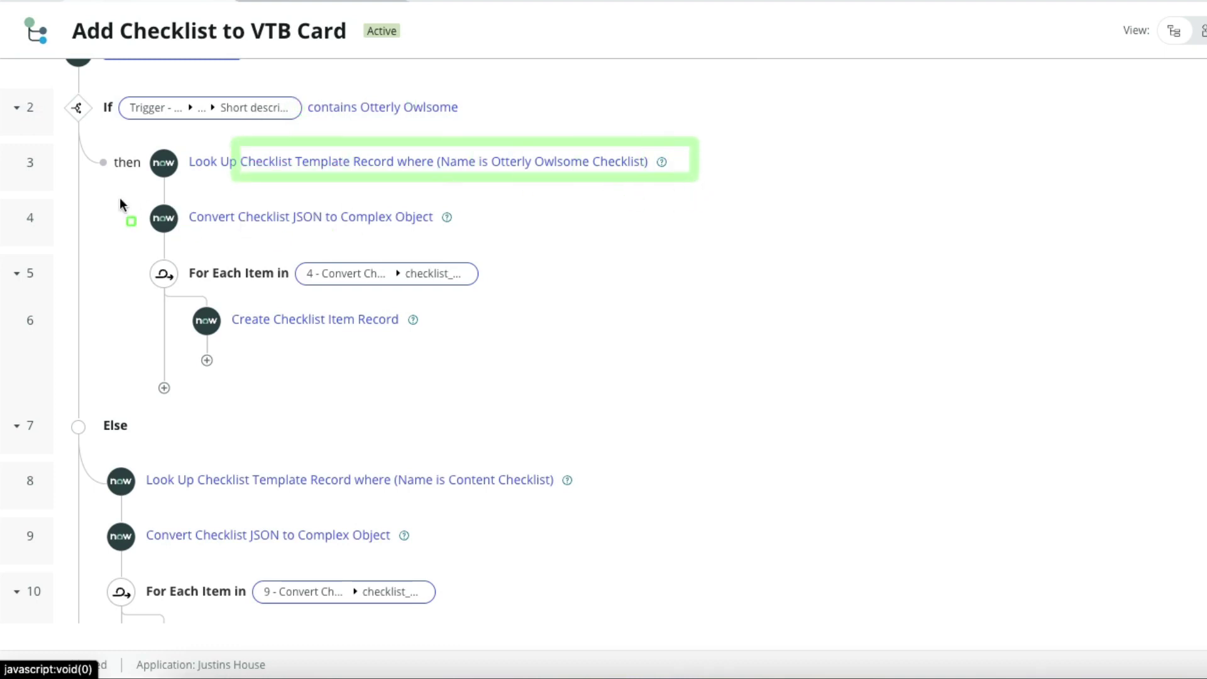
pyautogui.moveTo(119, 195); pyautogui.dragTo(465, 249)
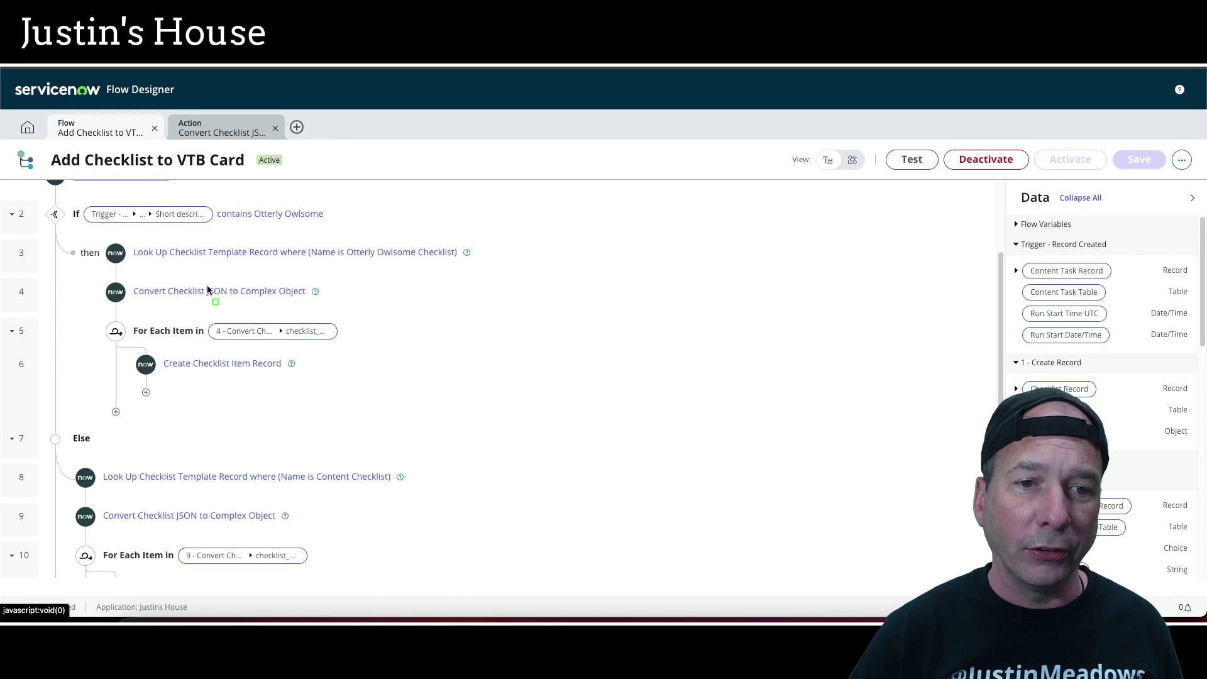
pyautogui.moveTo(88, 269); pyautogui.dragTo(332, 303)
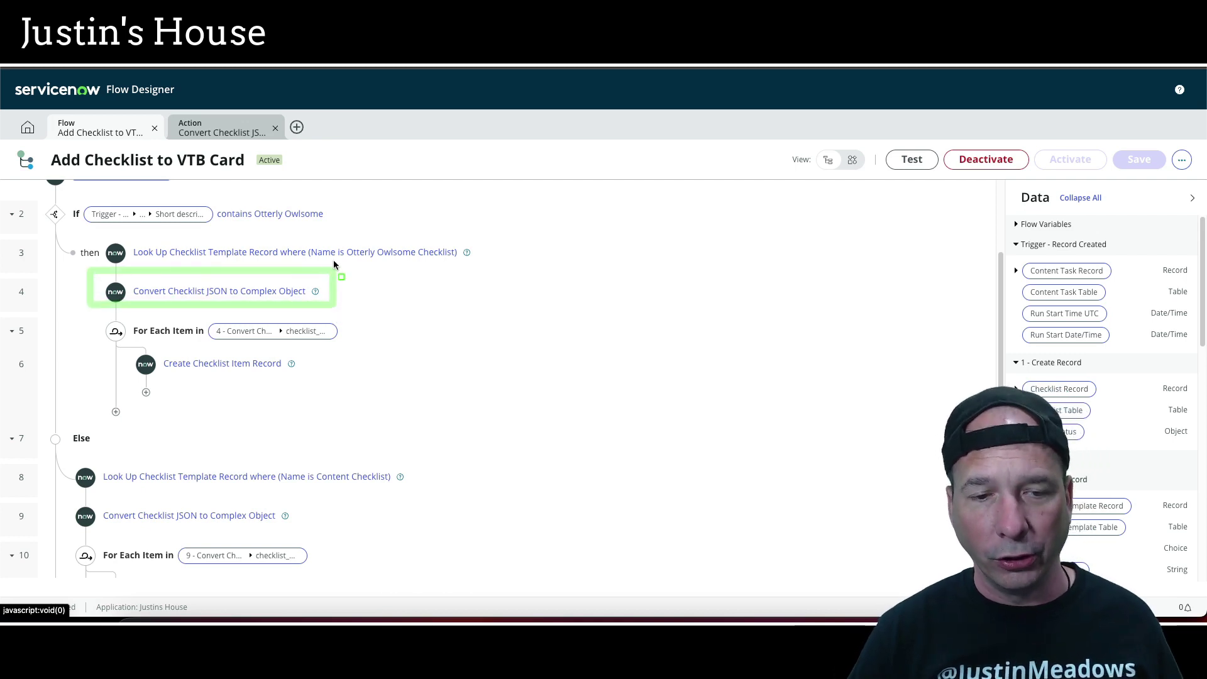
# Step: Inspect the JSON Parser step's sample payload tree and source data in Convert Checklist JSON
pyautogui.doubleClick(231, 133)
pyautogui.click(258, 271)
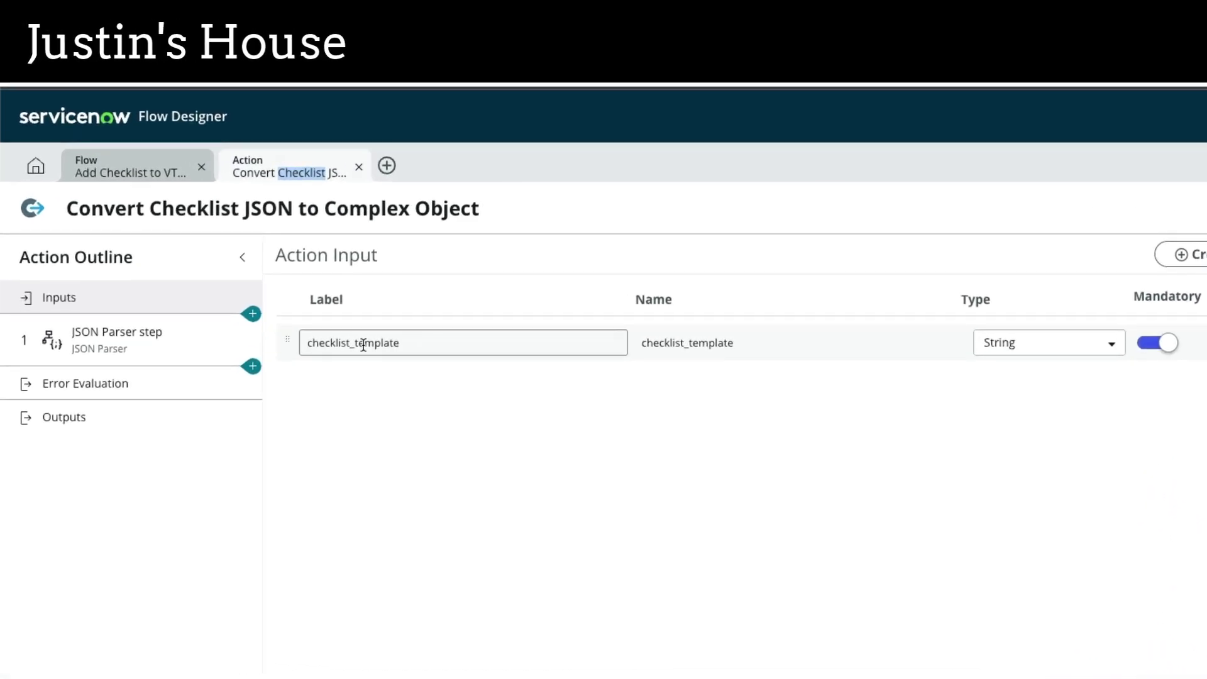
pyautogui.click(171, 351)
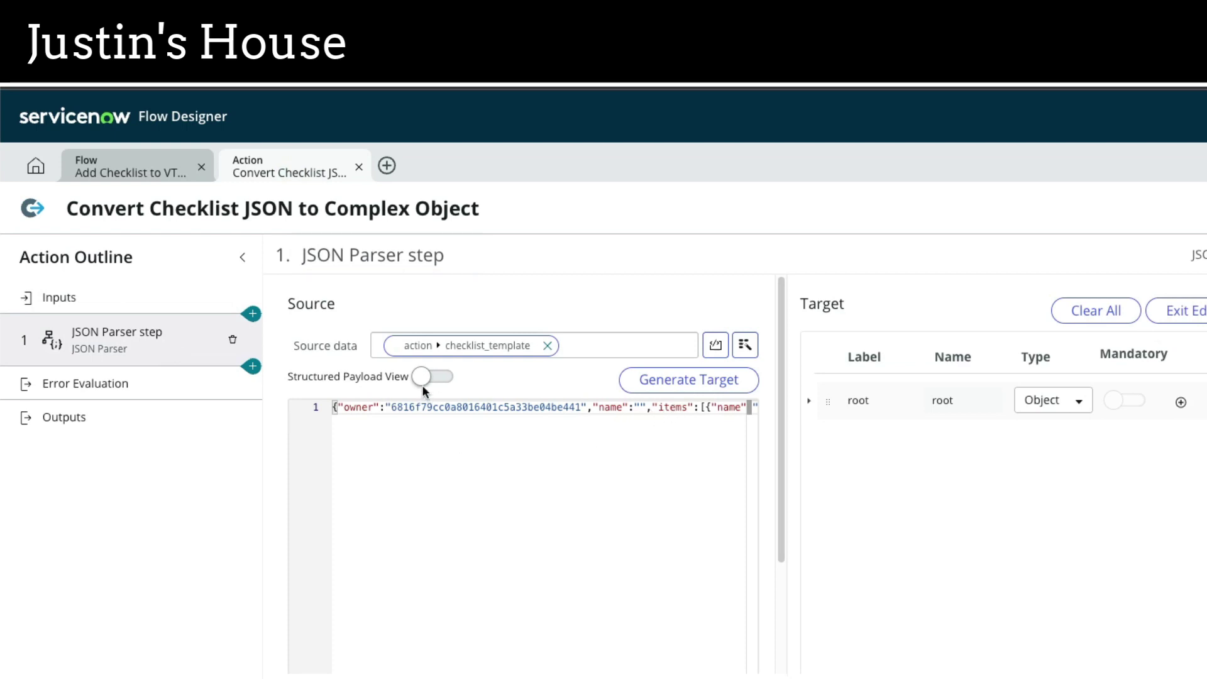
pyautogui.click(423, 377)
pyautogui.click(306, 430)
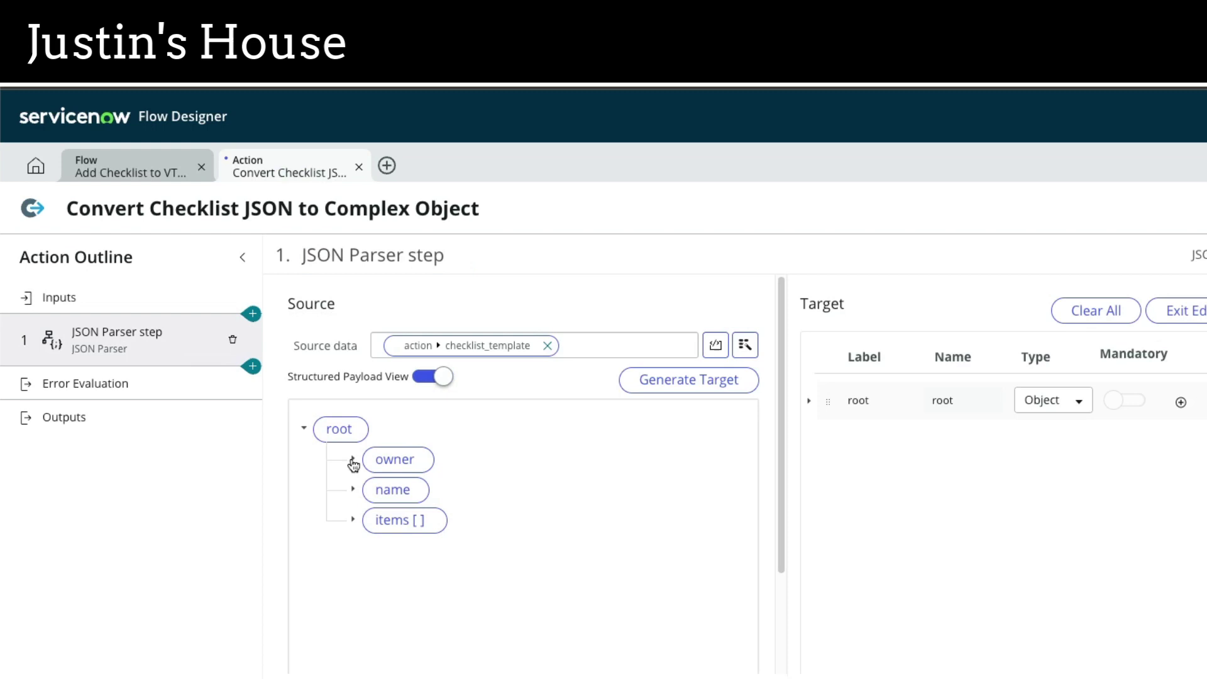
pyautogui.click(354, 520)
pyautogui.scroll(-1, 477, 503)
pyautogui.click(402, 516)
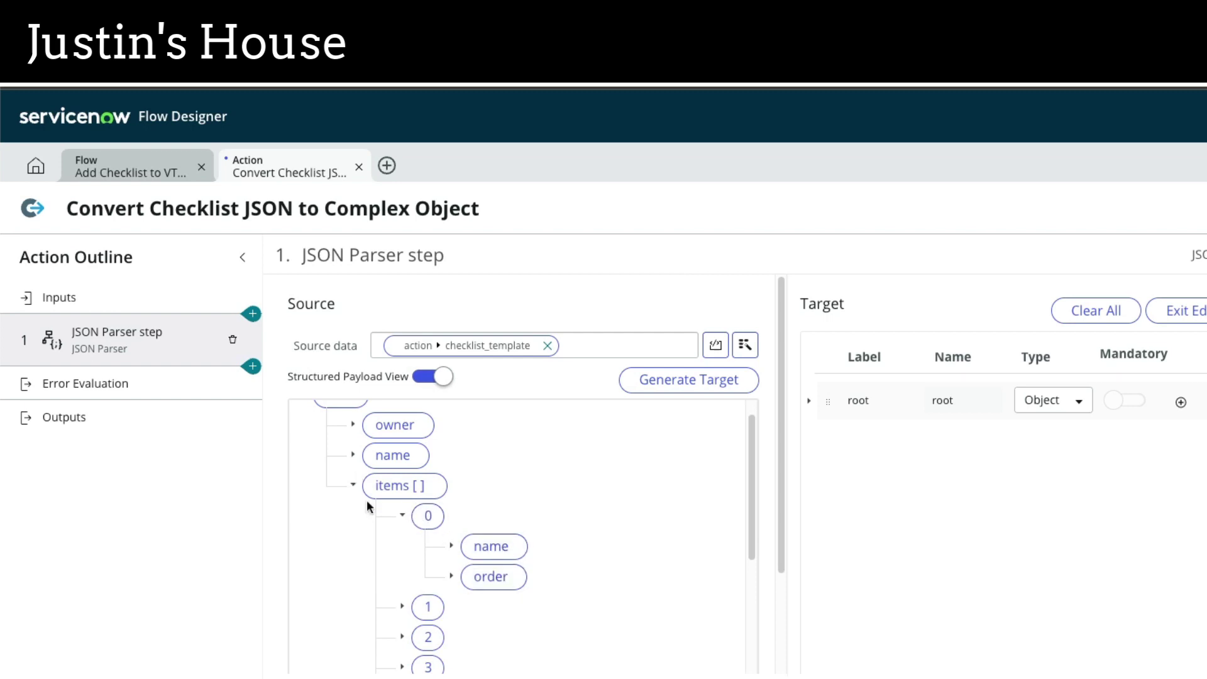
pyautogui.click(353, 488)
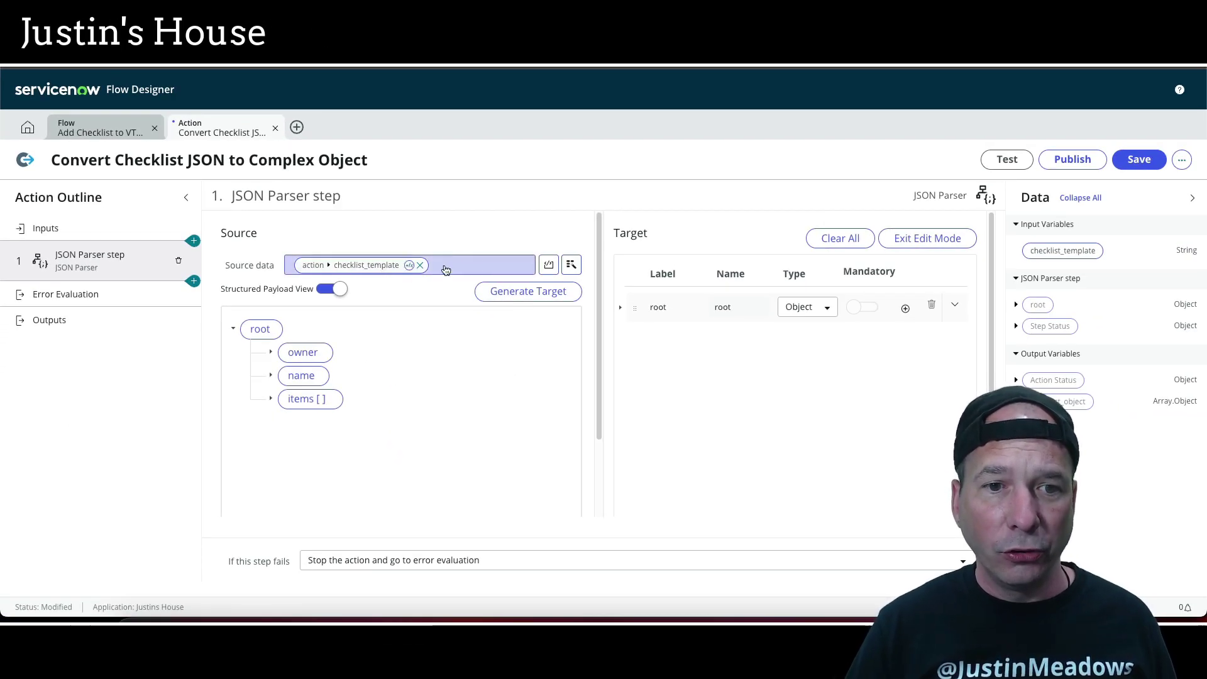
pyautogui.click(571, 264)
pyautogui.click(534, 313)
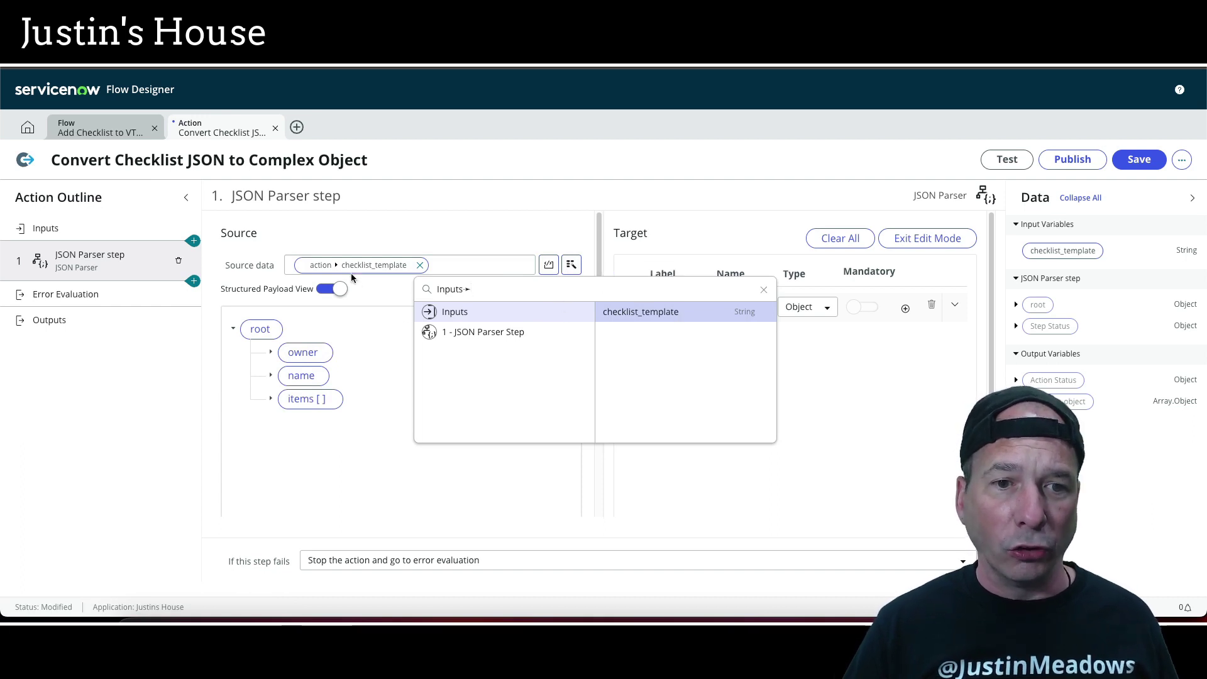
pyautogui.click(395, 305)
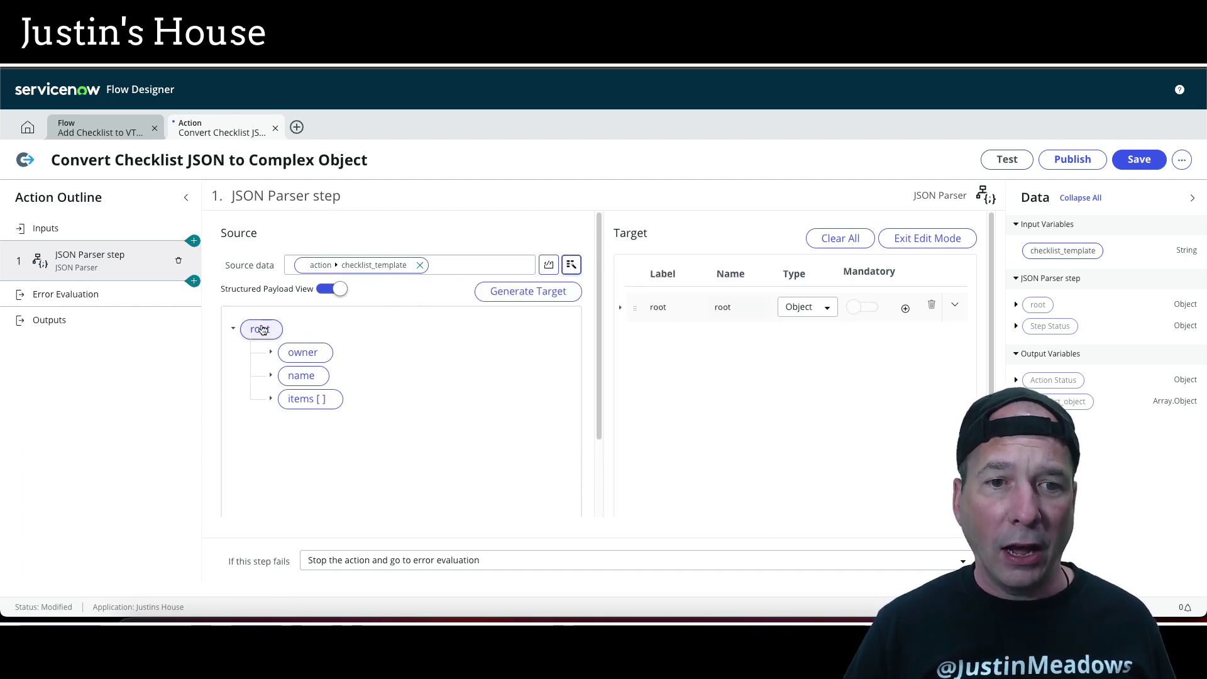
pyautogui.click(320, 290)
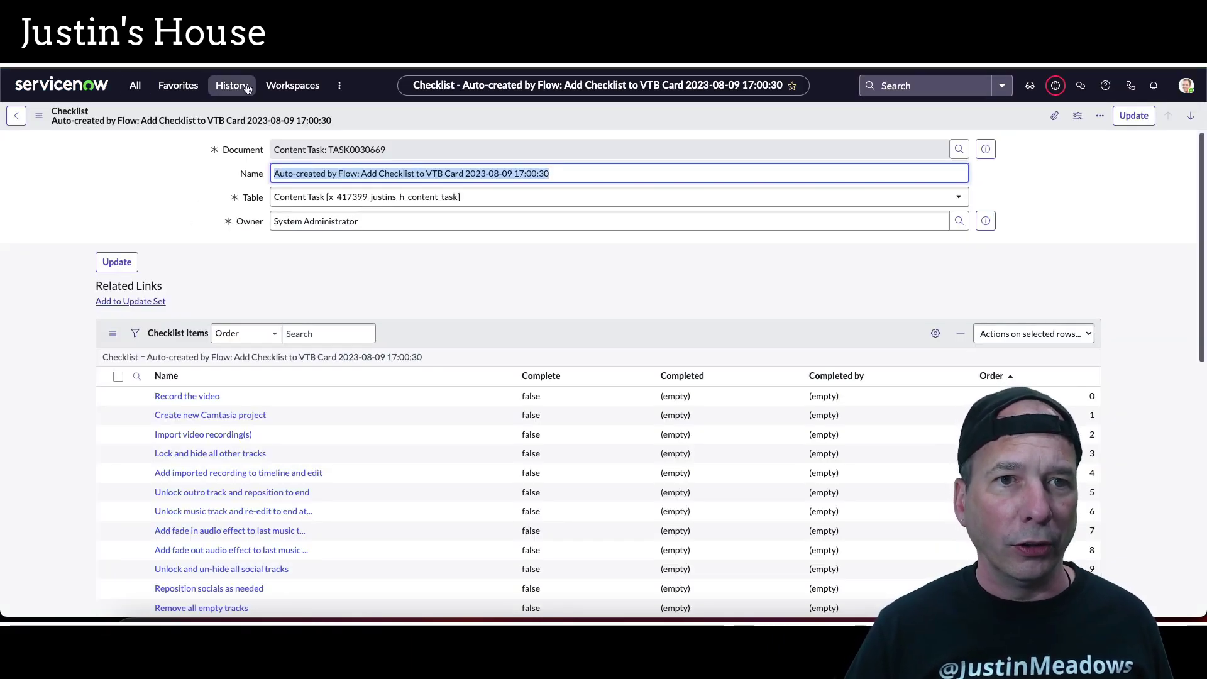
# Step: Copy the Otterly Owlsome Checklist template JSON into the parser source and exit edit mode
pyautogui.click(231, 86)
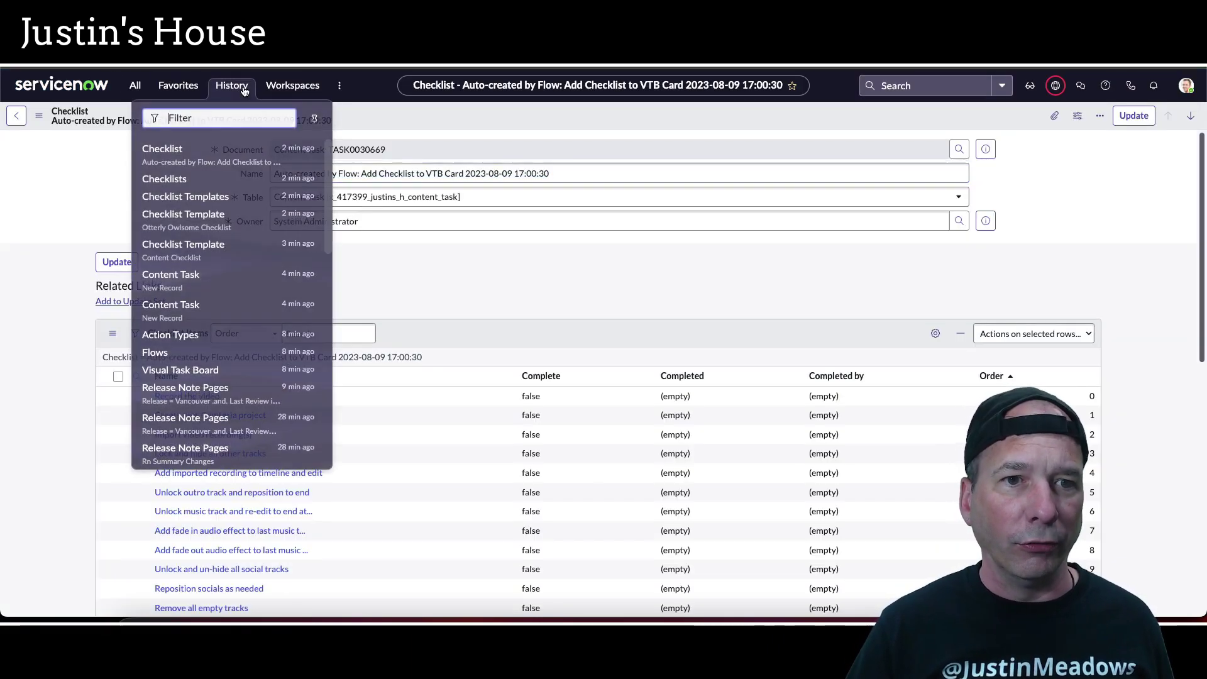
pyautogui.click(199, 217)
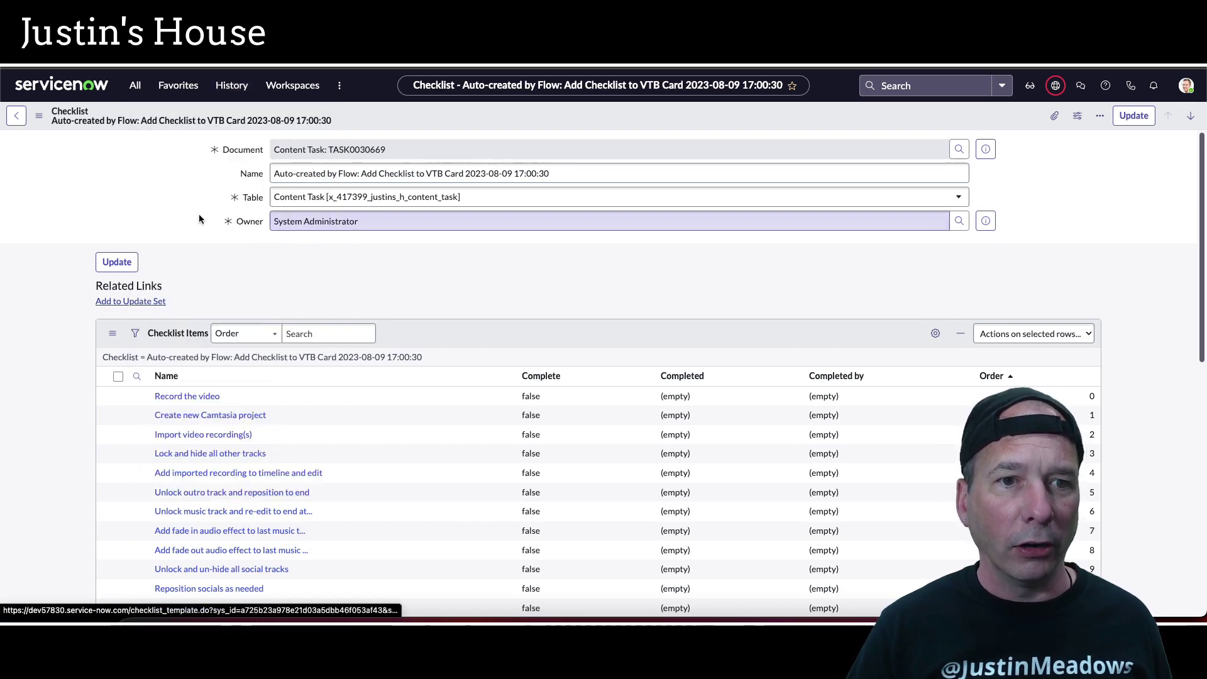
pyautogui.moveTo(507, 315); pyautogui.dragTo(258, 170)
pyautogui.rightClick(305, 182)
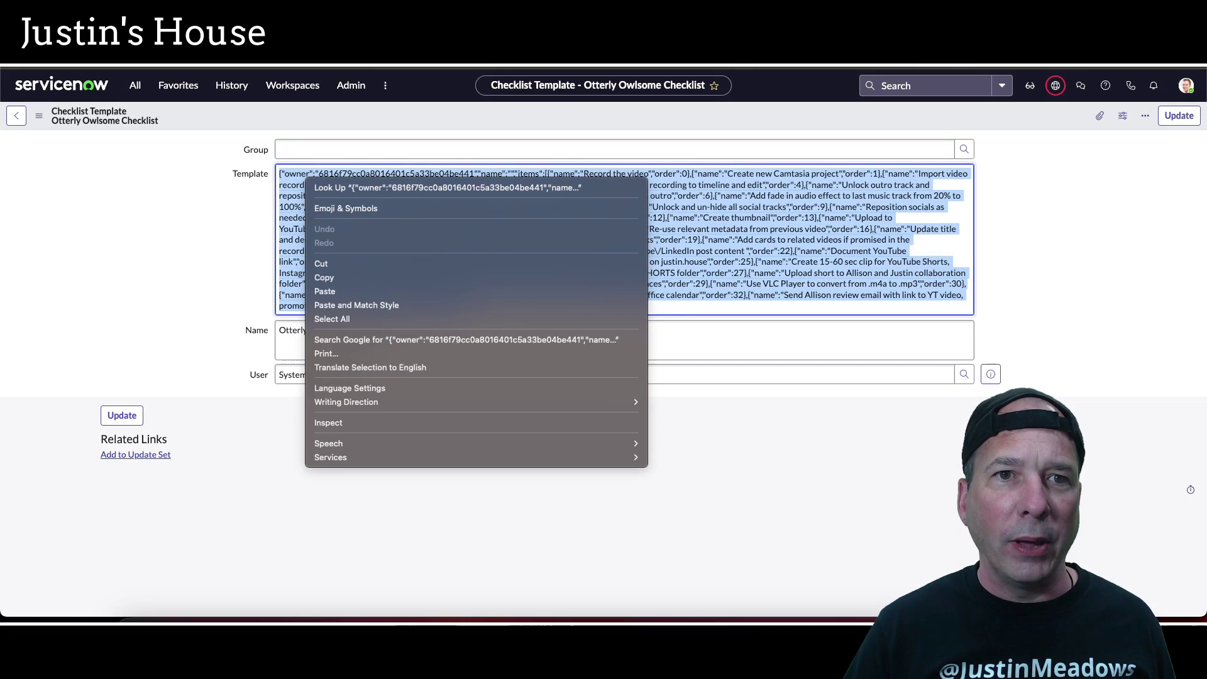
pyautogui.click(323, 278)
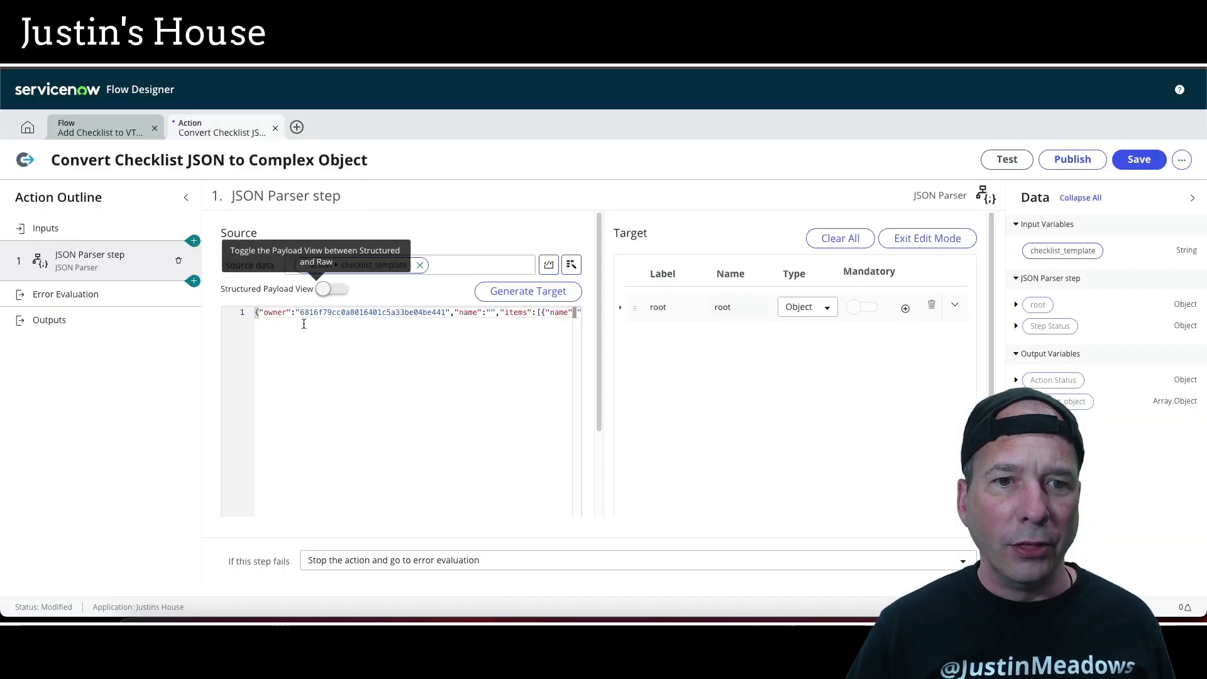
pyautogui.moveTo(304, 323); pyautogui.dragTo(272, 310)
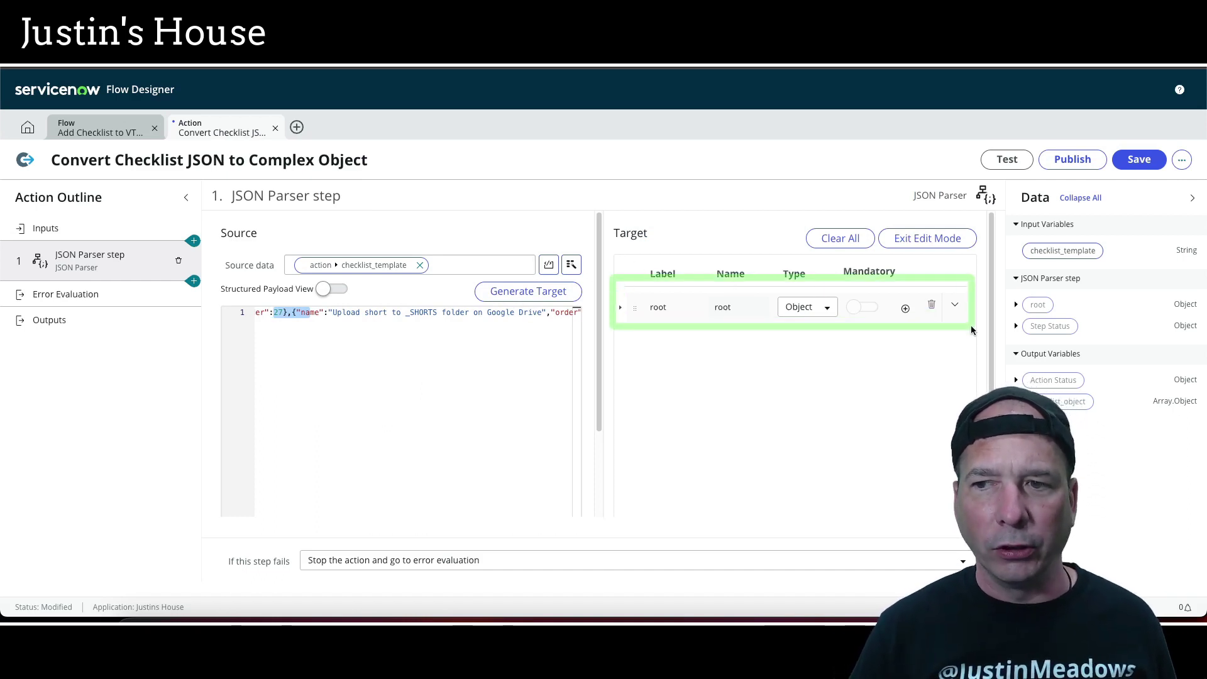
pyautogui.click(932, 238)
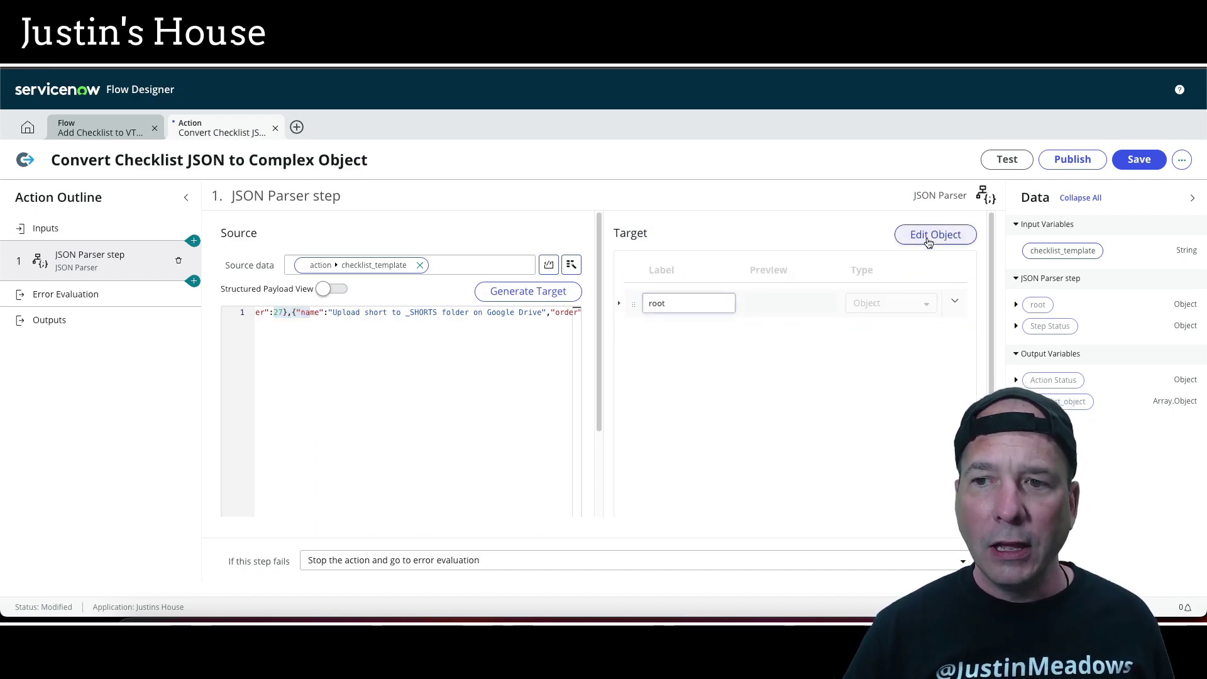
pyautogui.click(51, 320)
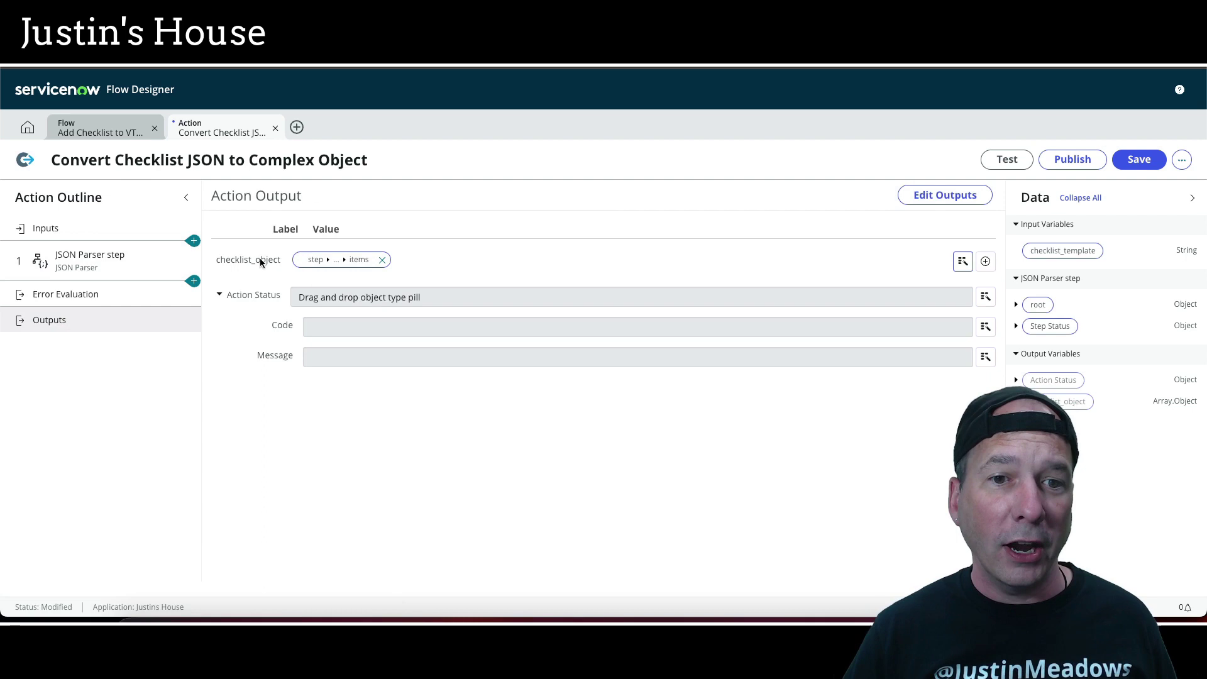
# Step: Review the checklist_object output types, then return to the Add Checklist to VTB Card flow
pyautogui.click(948, 203)
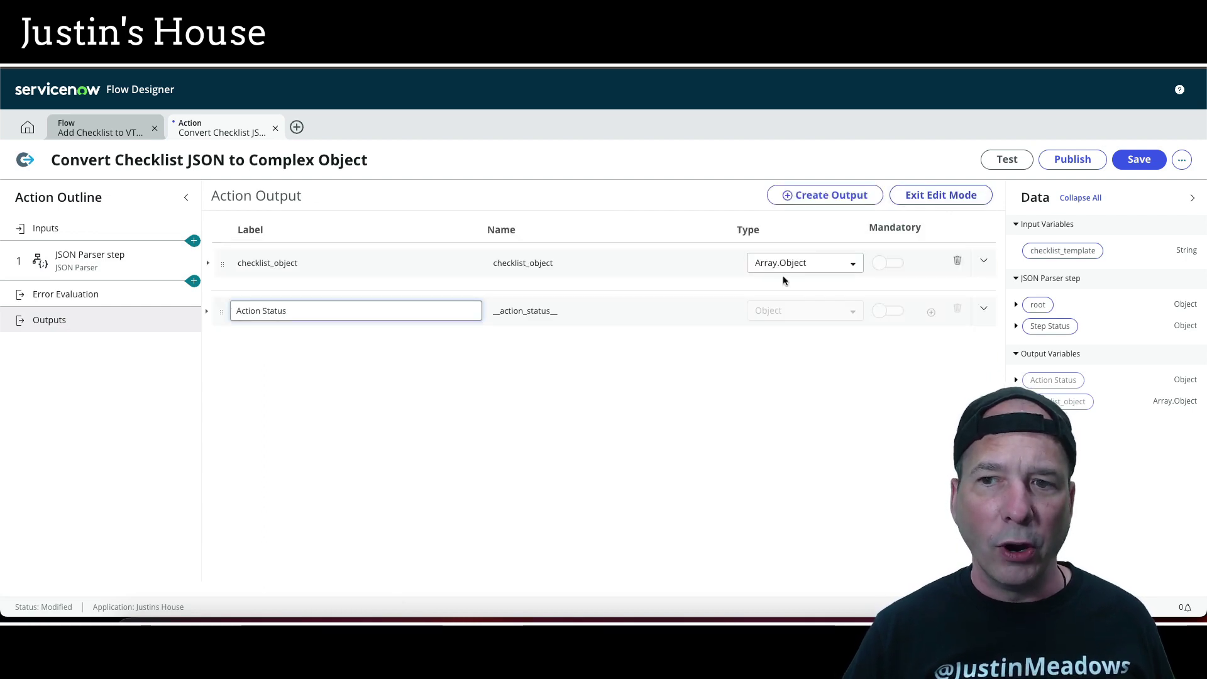
pyautogui.click(921, 202)
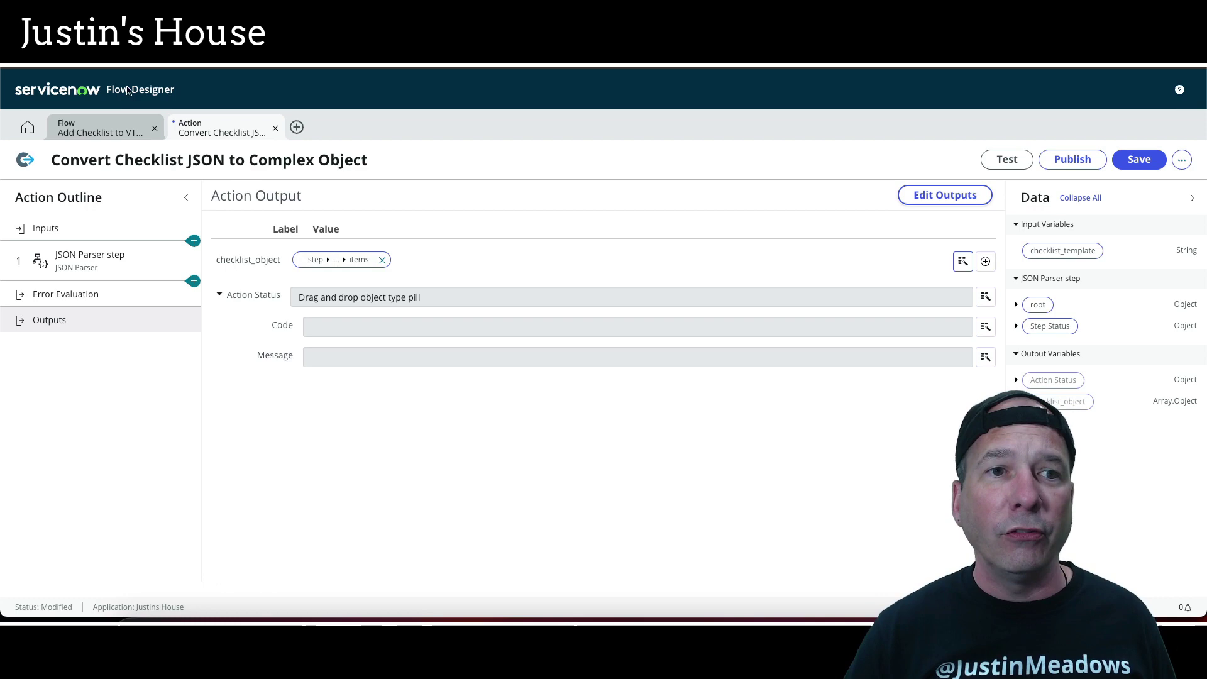
pyautogui.click(101, 129)
pyautogui.scroll(10, 188, 295)
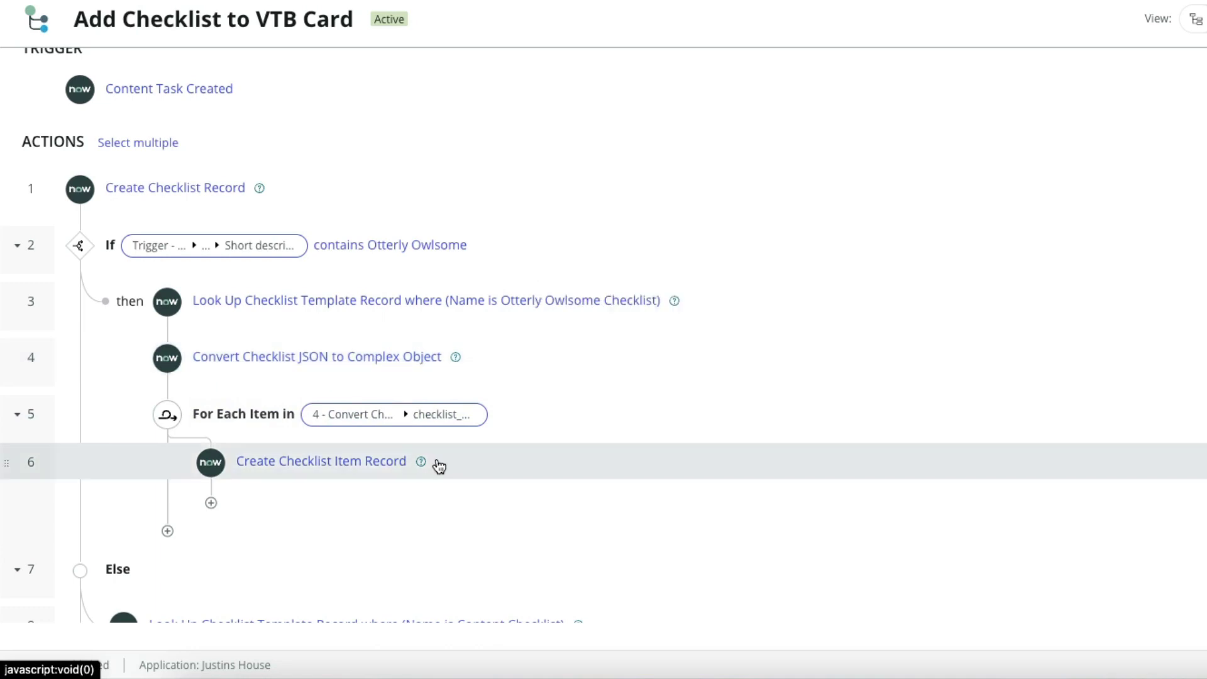
pyautogui.scroll(-3, 461, 363)
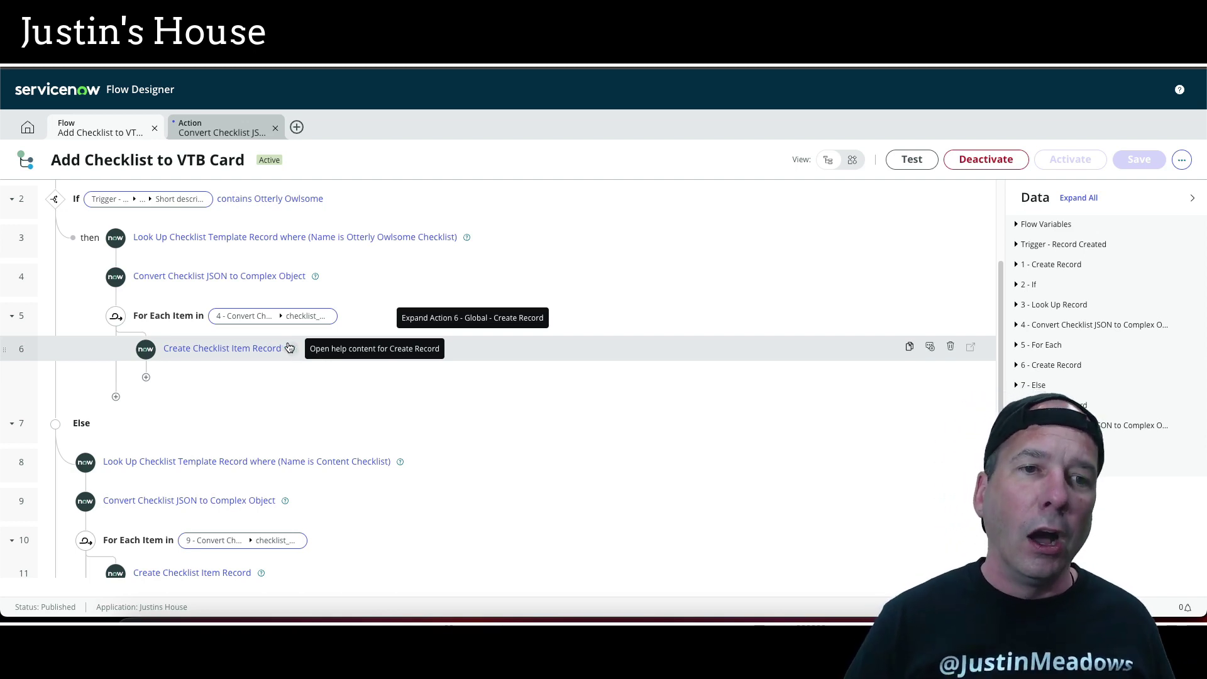
pyautogui.scroll(1, 270, 245)
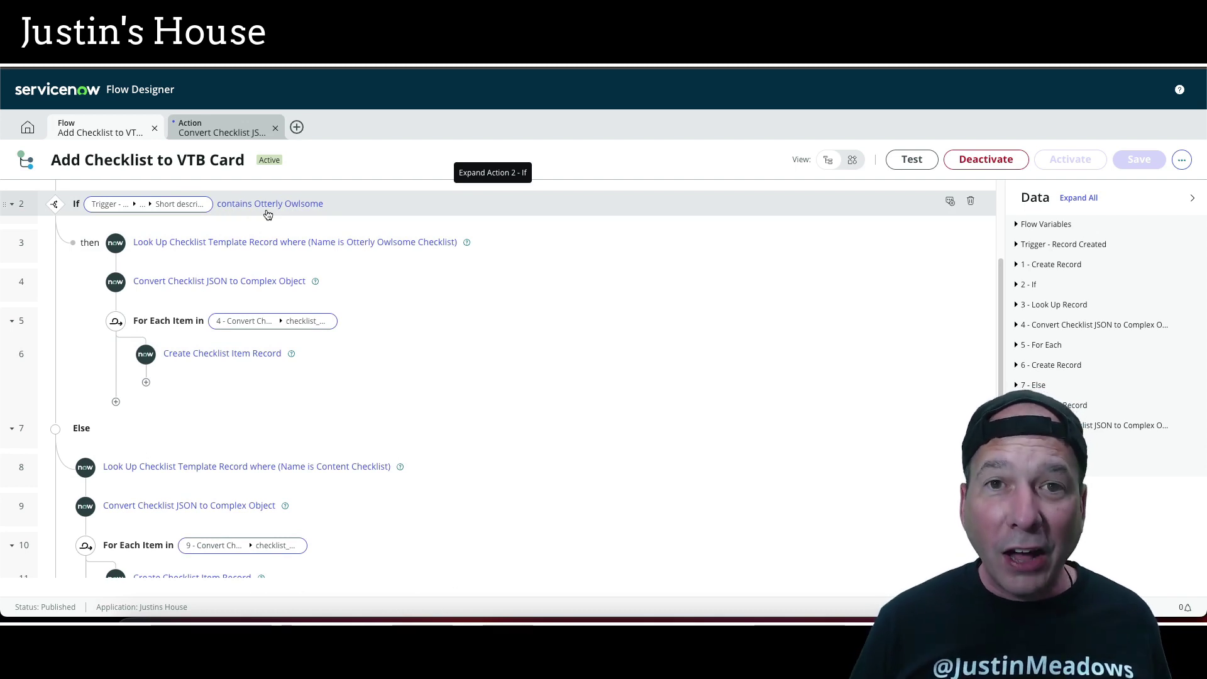
pyautogui.scroll(-3, 254, 316)
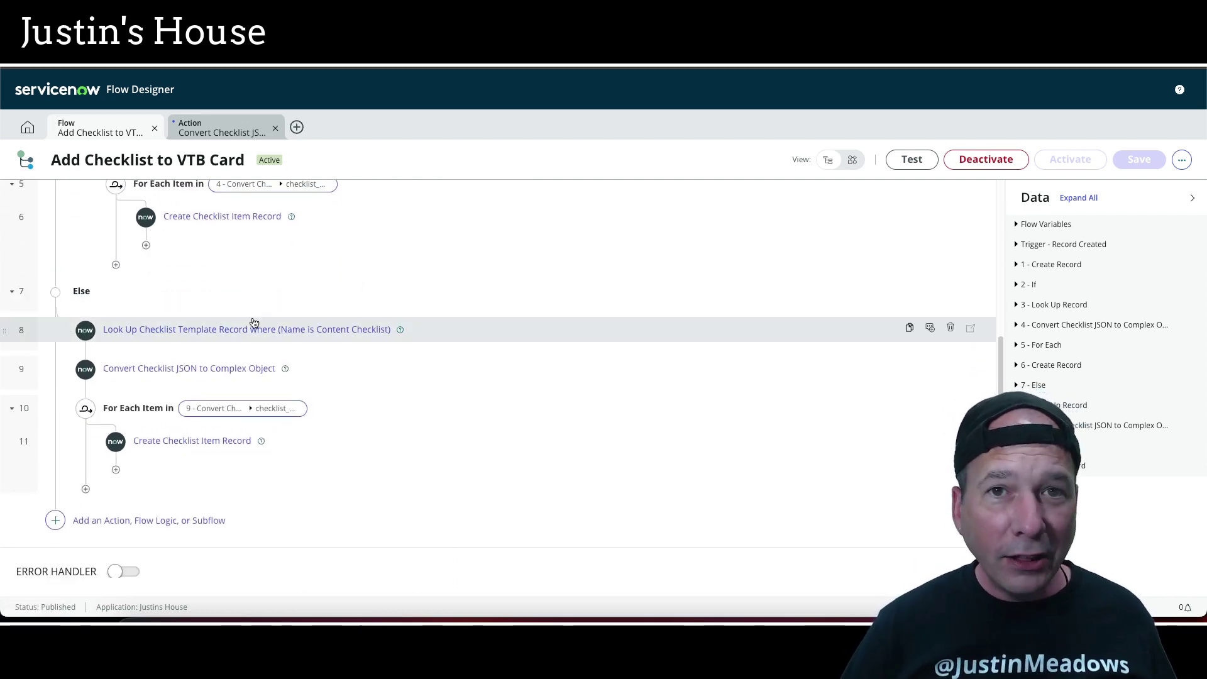
pyautogui.scroll(-1, 244, 321)
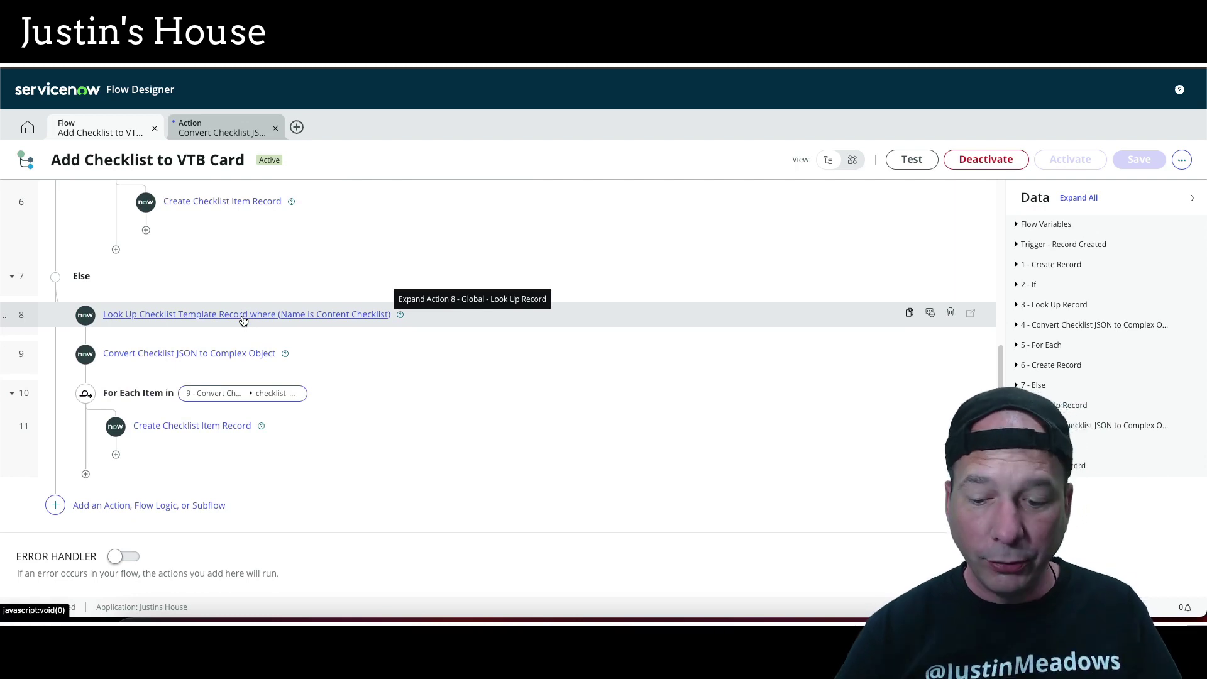
pyautogui.moveTo(270, 291); pyautogui.dragTo(415, 334)
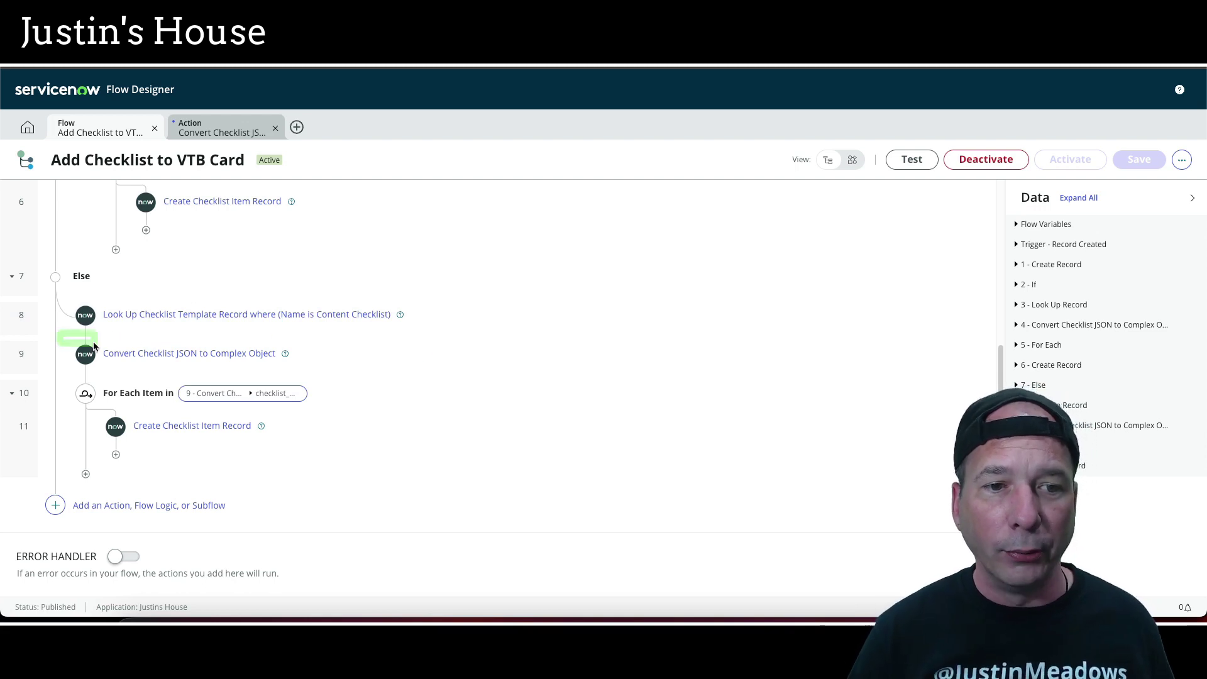
pyautogui.moveTo(93, 343); pyautogui.dragTo(308, 366)
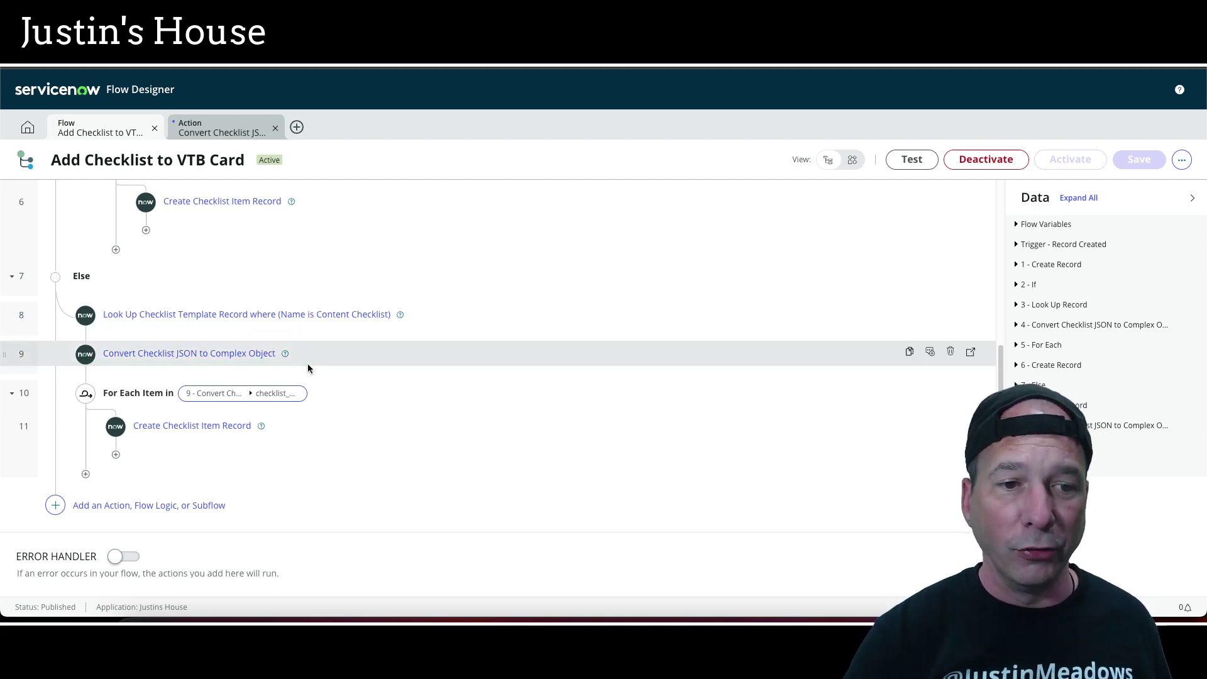
pyautogui.scroll(-1, 260, 391)
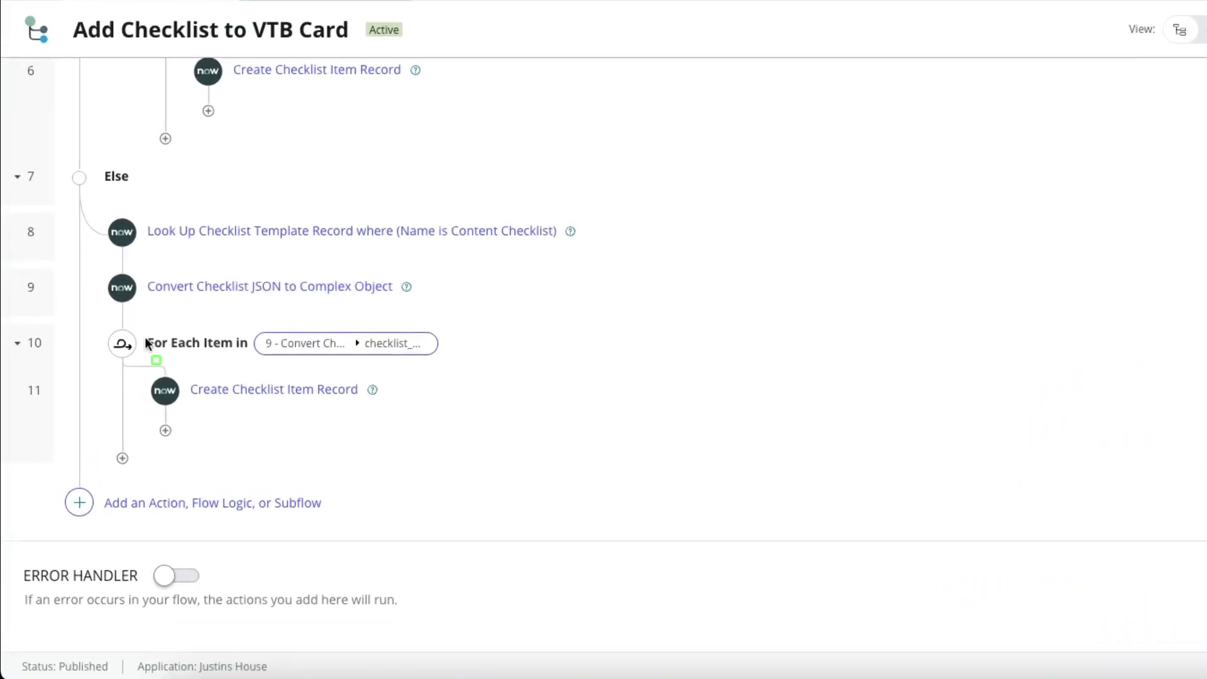
pyautogui.moveTo(134, 363); pyautogui.dragTo(412, 431)
pyautogui.click(427, 393)
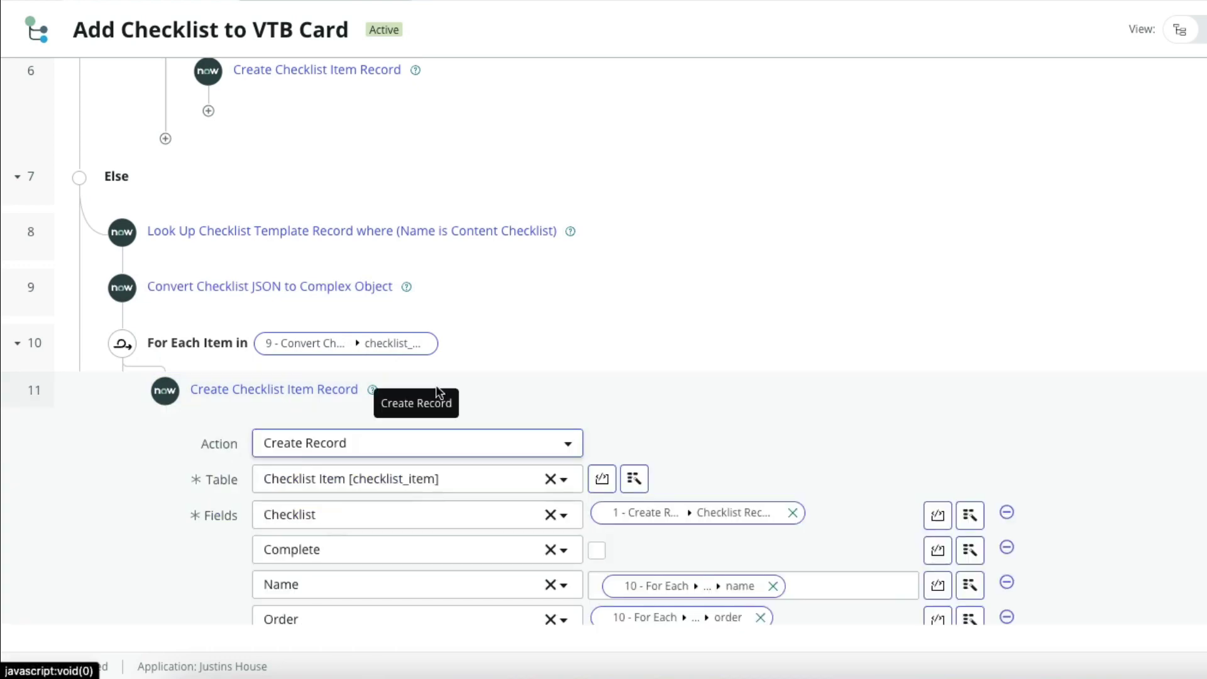
pyautogui.scroll(-5, 545, 337)
pyautogui.scroll(2, 544, 336)
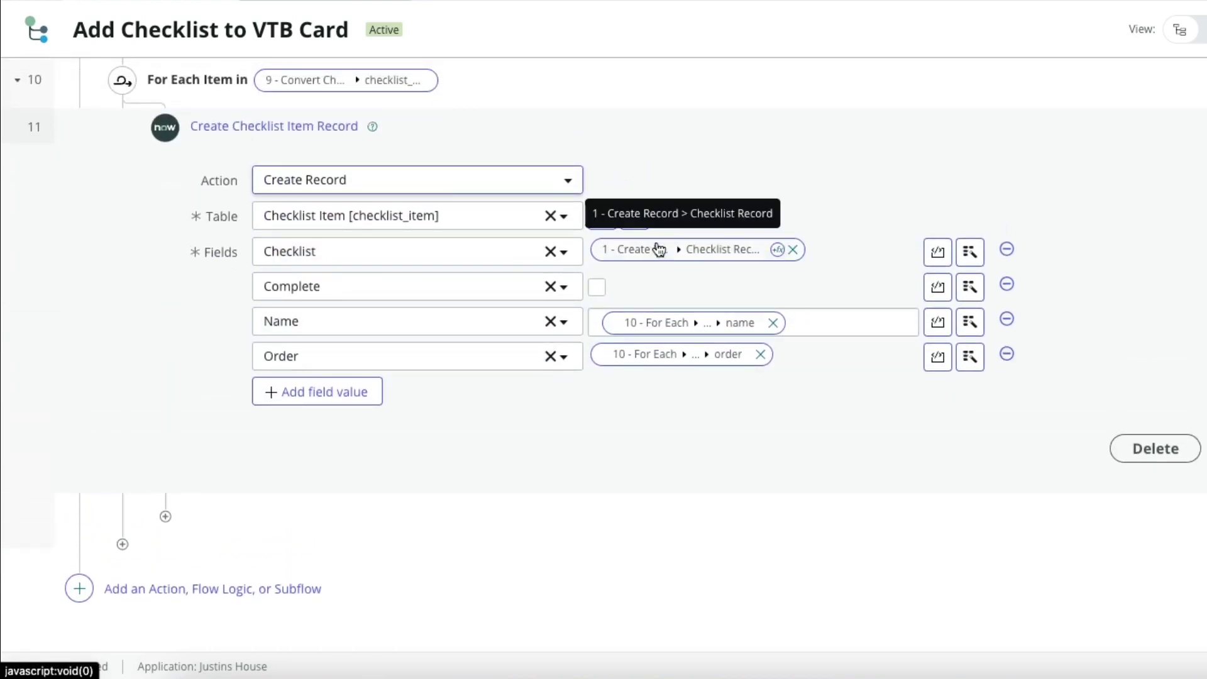
pyautogui.scroll(10, 658, 258)
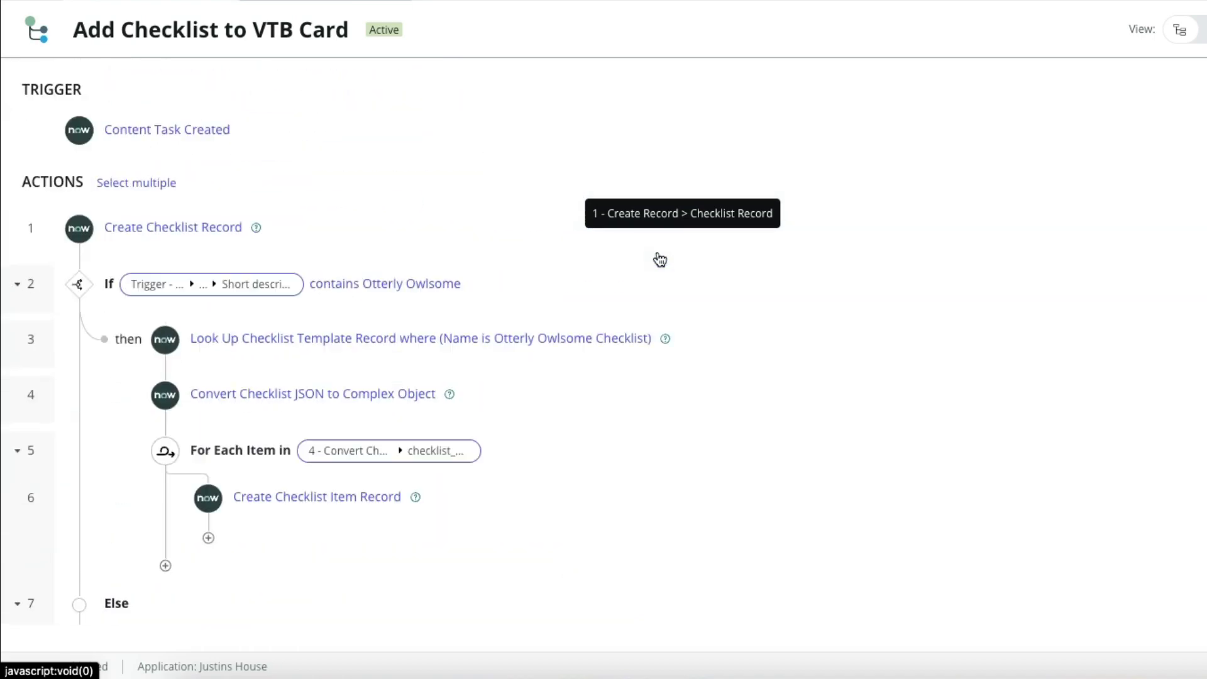
pyautogui.scroll(-10, 602, 243)
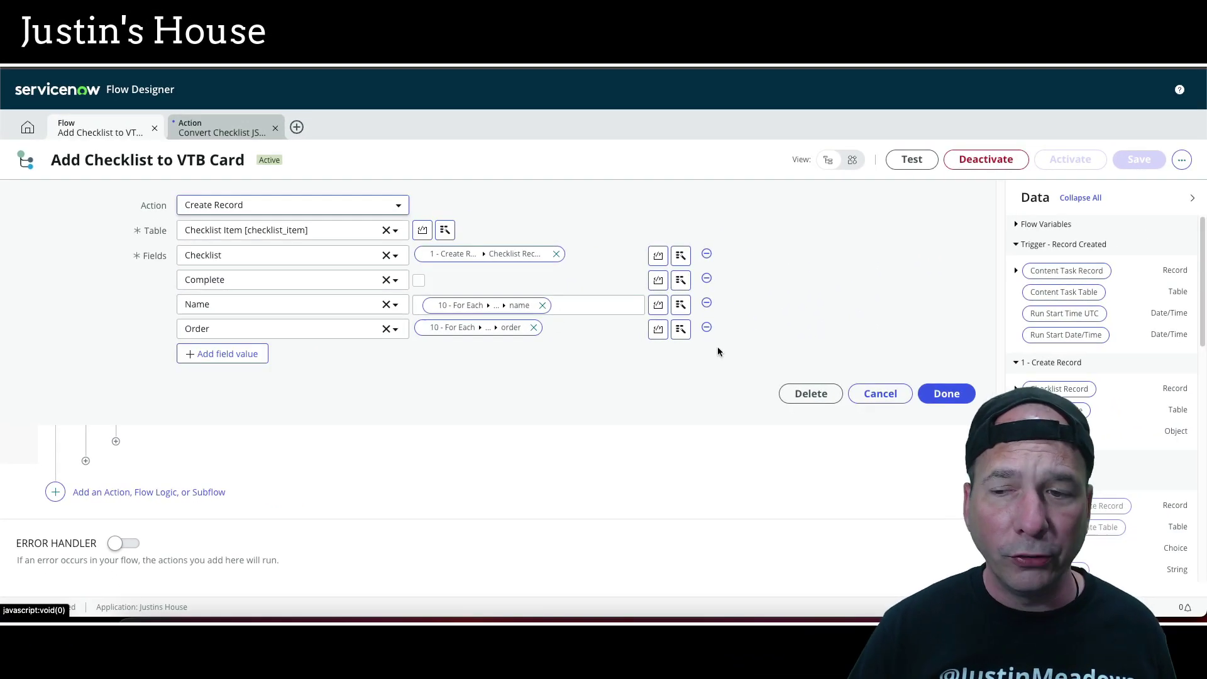
pyautogui.click(962, 394)
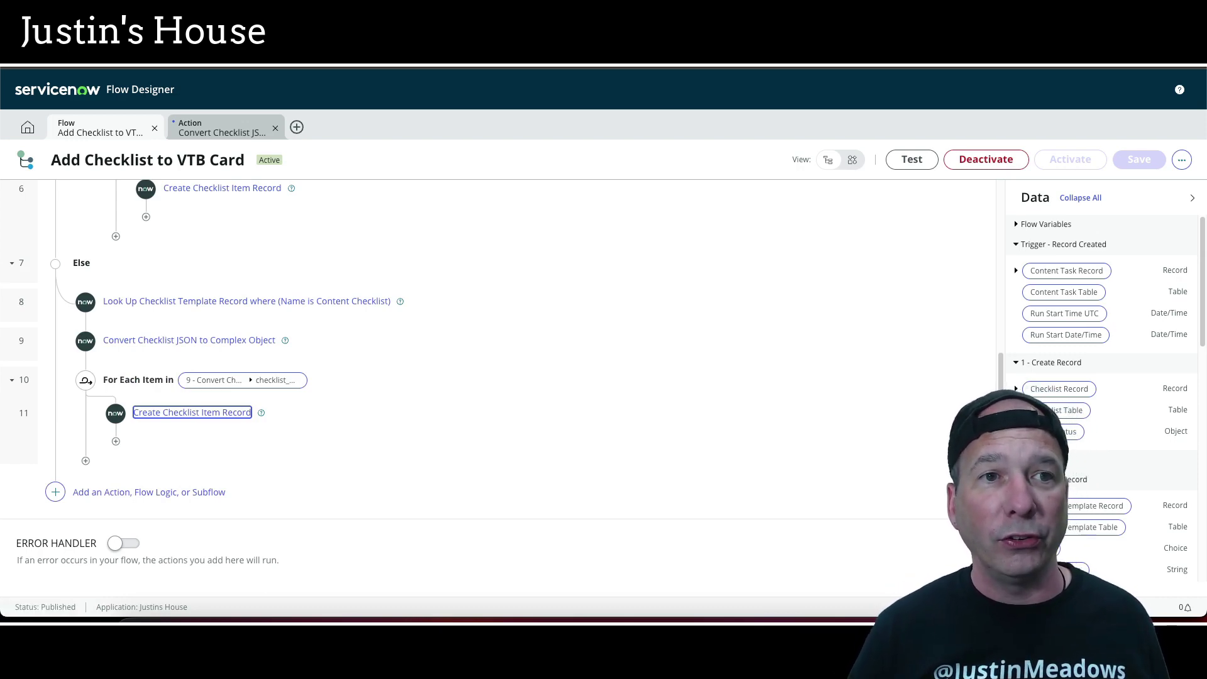
# Step: Switch back to the ServiceNow tab and open Content Tasks by State from Favorites
pyautogui.hotkey('ctrl', 'Tab')
pyautogui.click(177, 85)
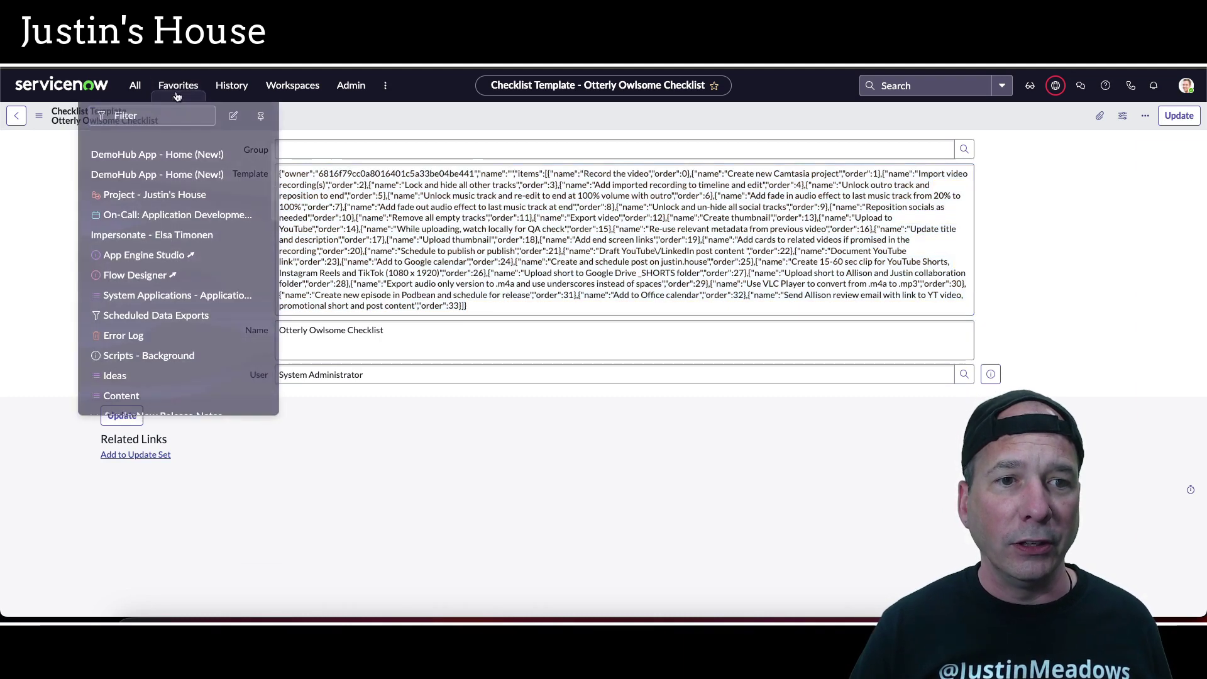
pyautogui.scroll(-3, 151, 330)
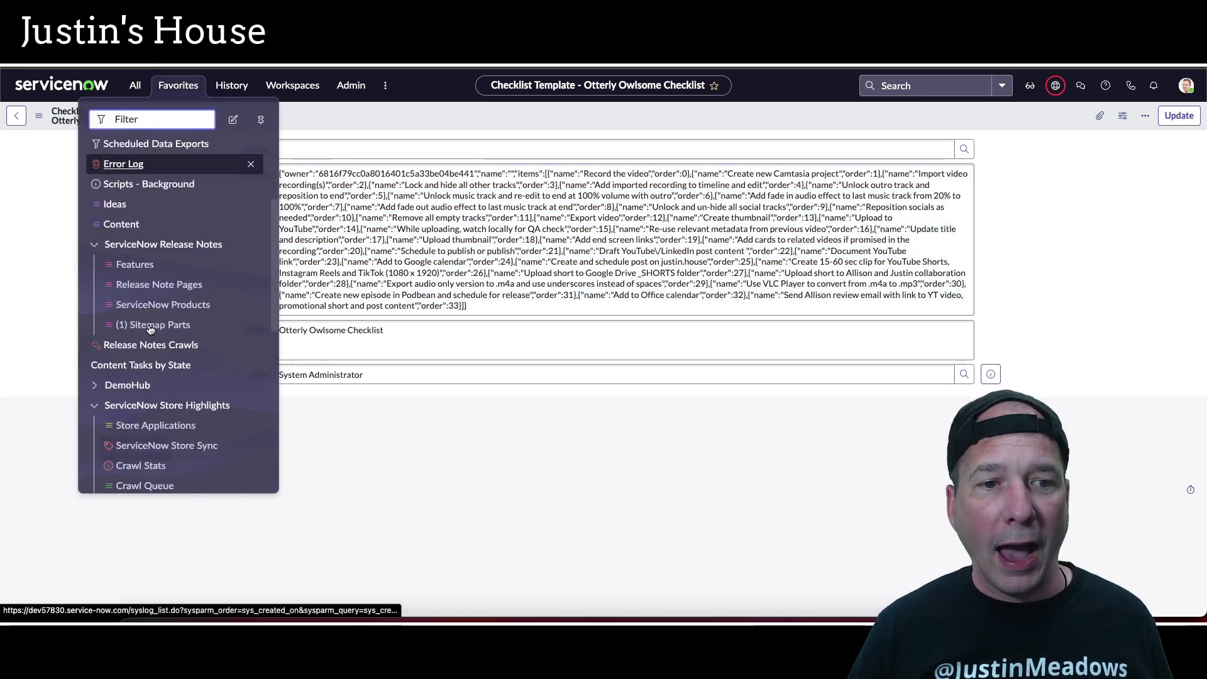
pyautogui.click(144, 365)
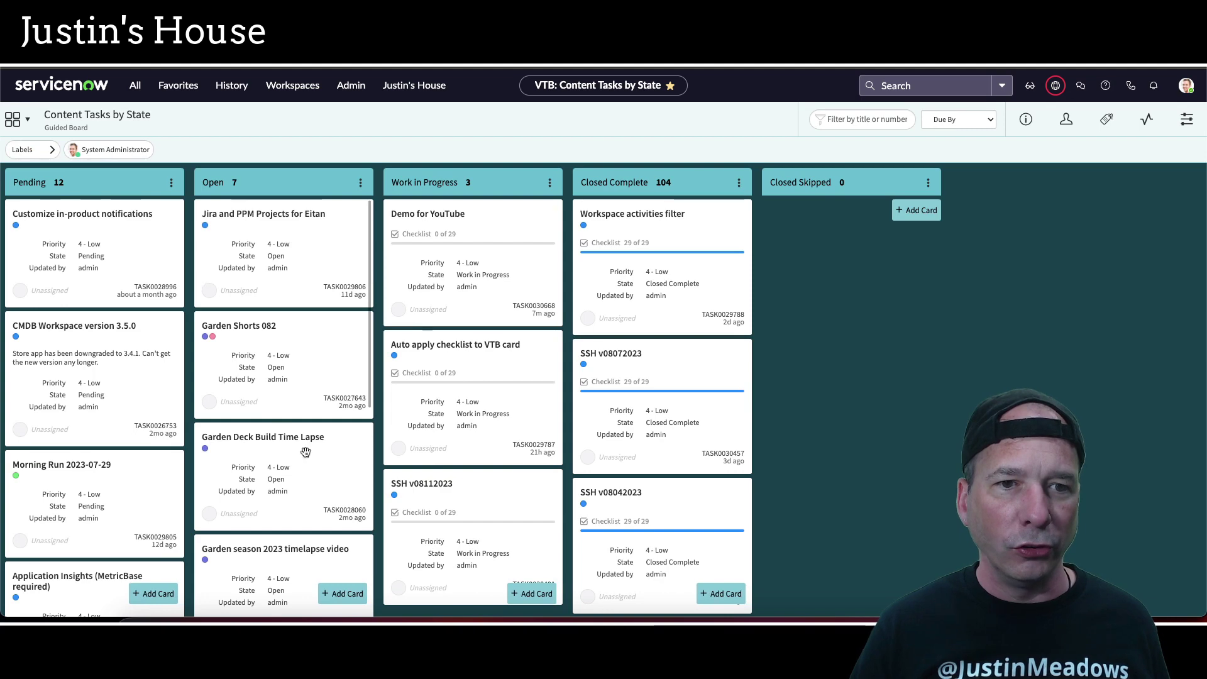
# Step: Add an Open-column card with short description 'Last Demo for the YouTube'
pyautogui.click(339, 595)
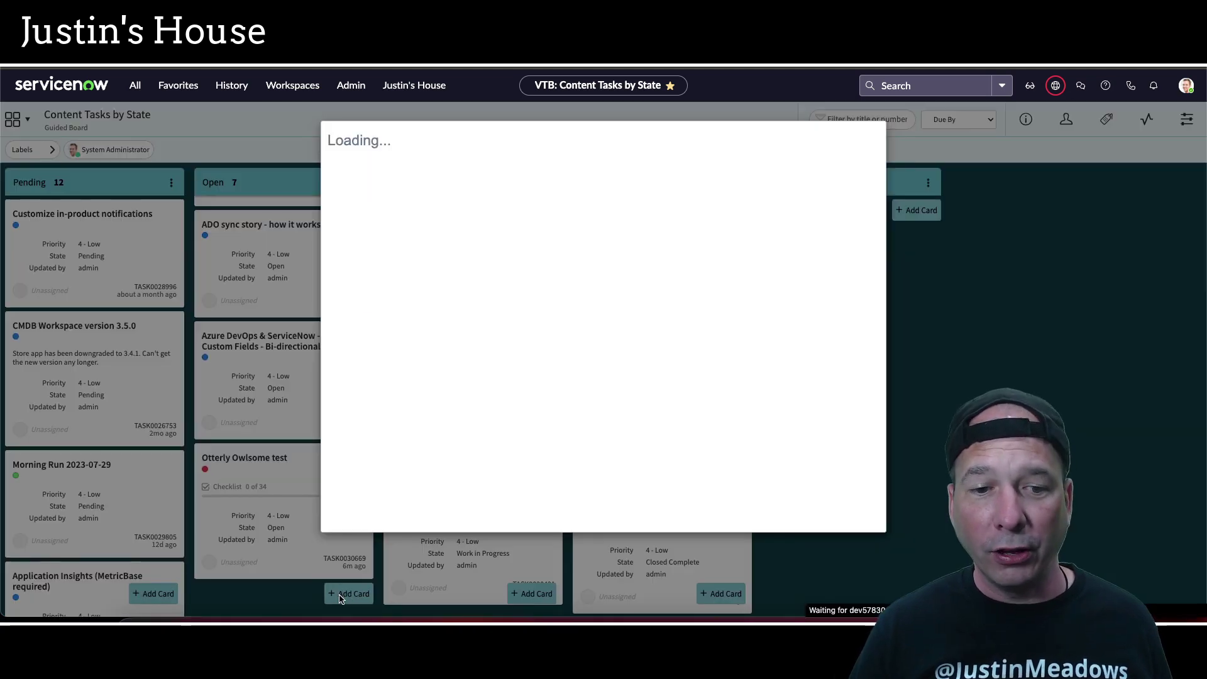
pyautogui.click(431, 272)
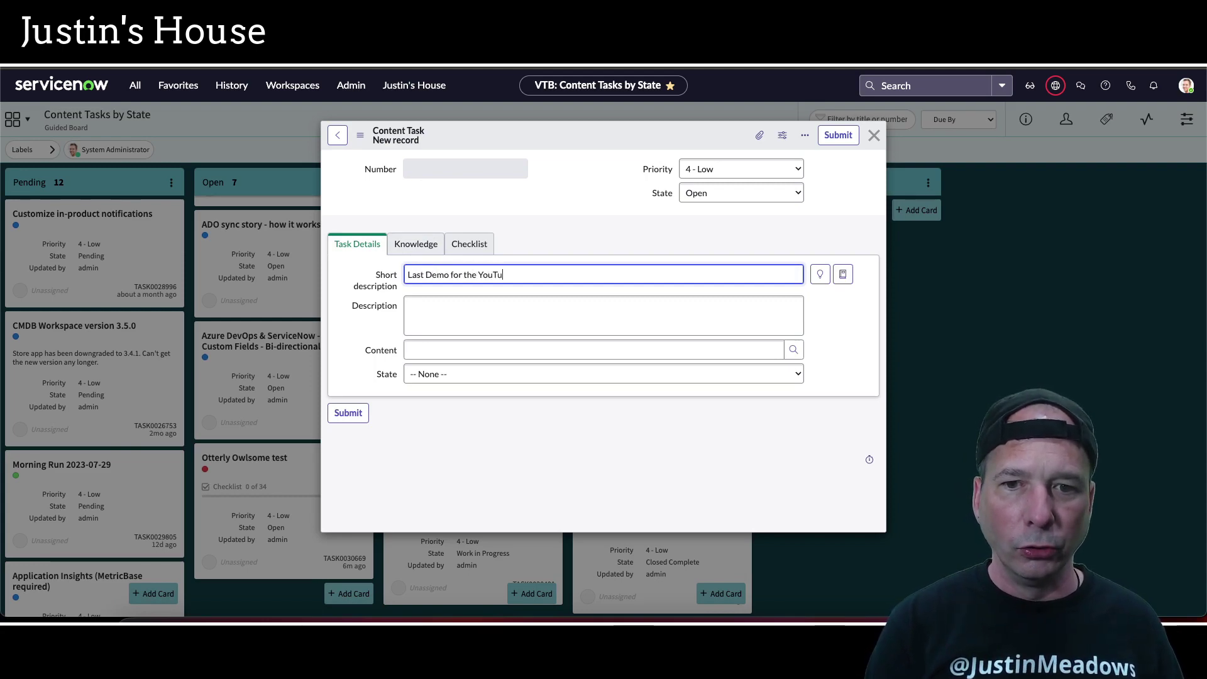
pyautogui.click(347, 412)
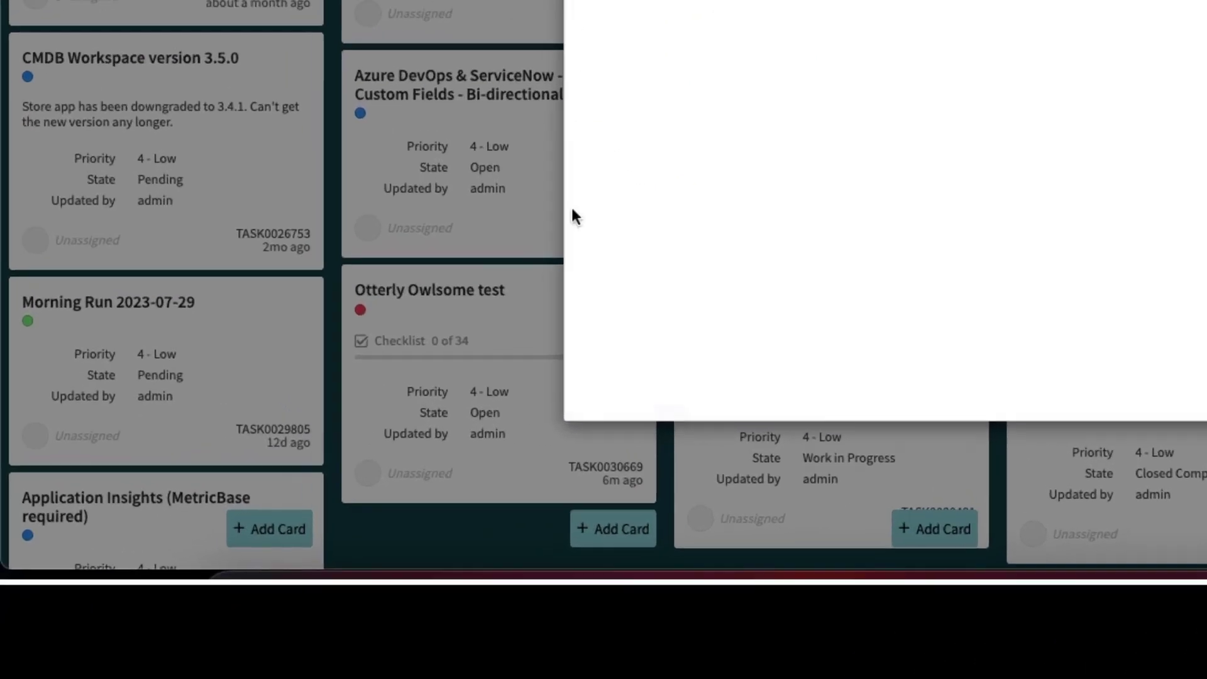